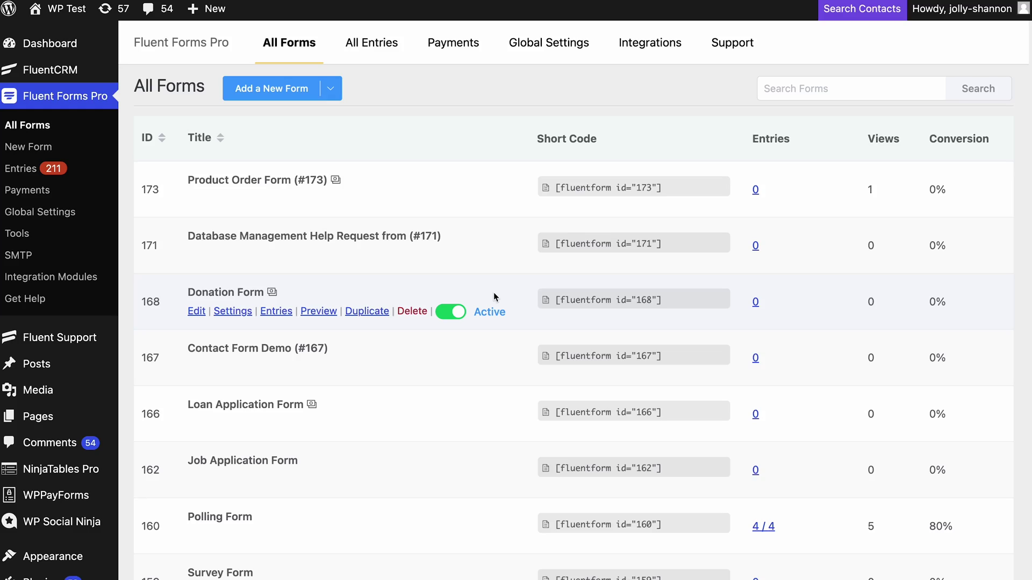
Start a new form from the Blank Form card and name it 'Booking Form'.
{"action": "left_click", "coordinate": [275, 91]}
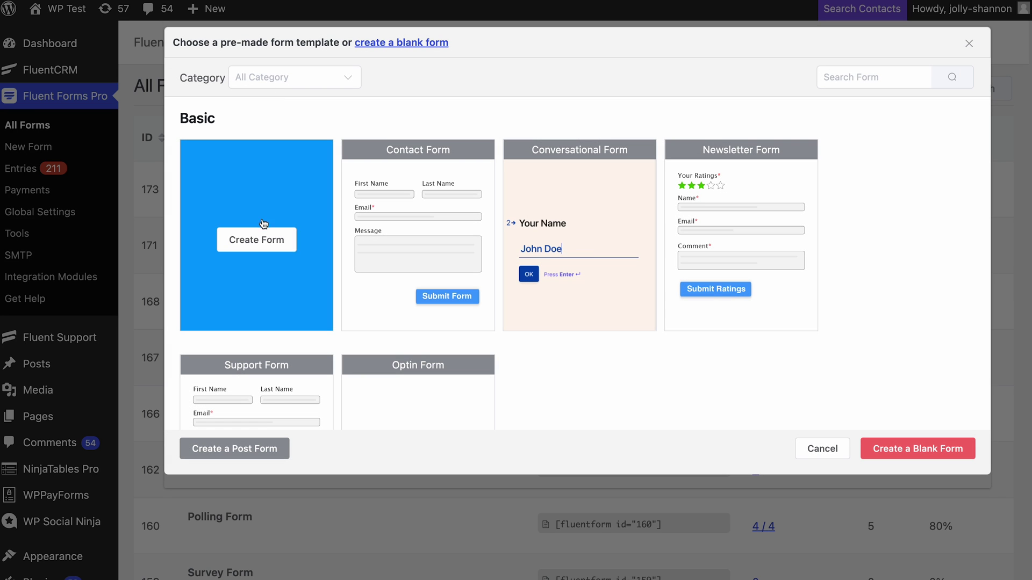
{"action": "left_click", "coordinate": [263, 225]}
{"action": "left_click", "coordinate": [171, 47]}
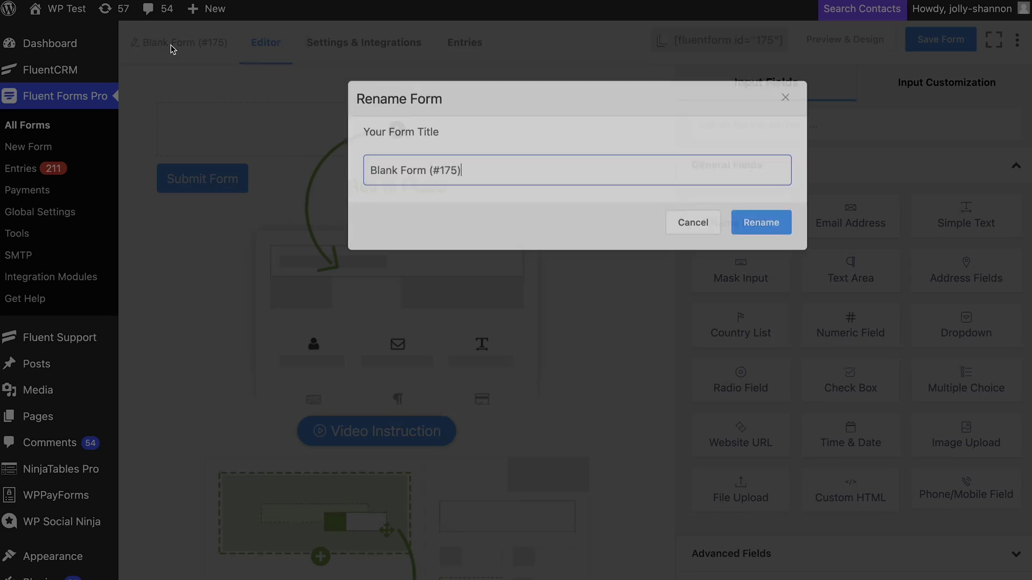
{"action": "left_click", "coordinate": [758, 228]}
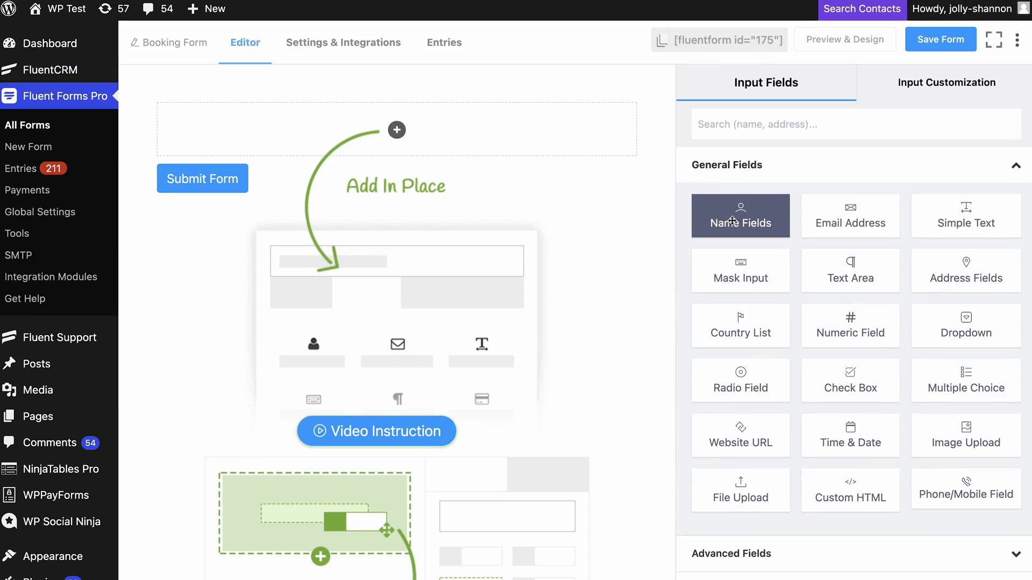
Add Name, Email and Phone fields, removing Last Name so only a single name remains.
{"action": "left_click", "coordinate": [732, 220]}
{"action": "left_click", "coordinate": [821, 221]}
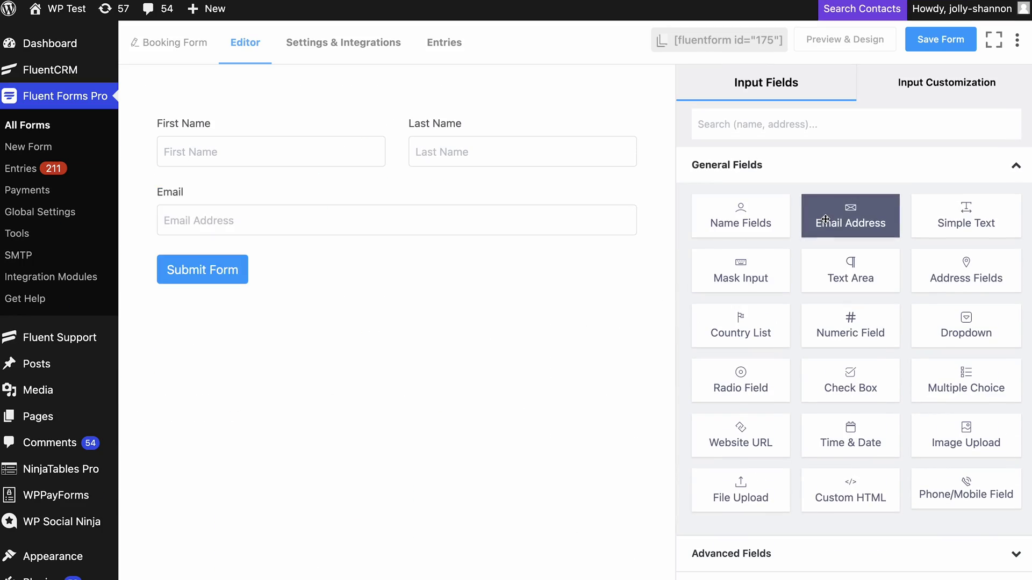
{"action": "left_click", "coordinate": [966, 491]}
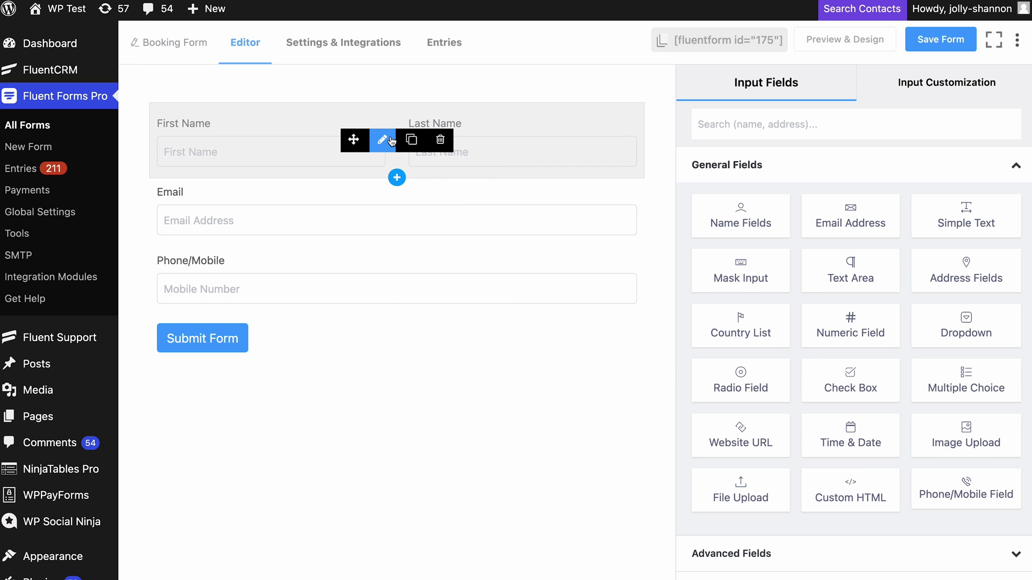
{"action": "left_click", "coordinate": [383, 140]}
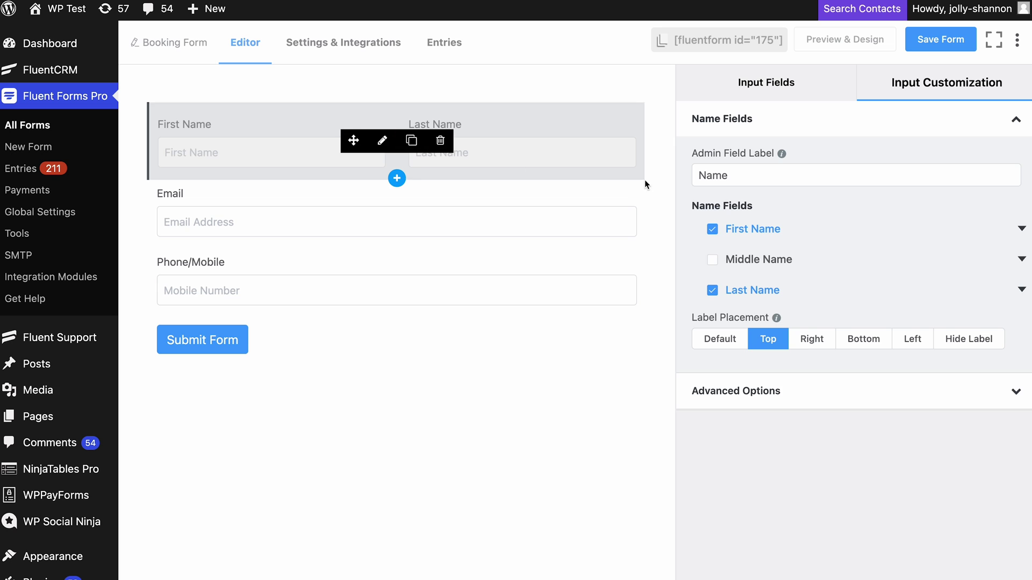
{"action": "left_click", "coordinate": [1021, 230]}
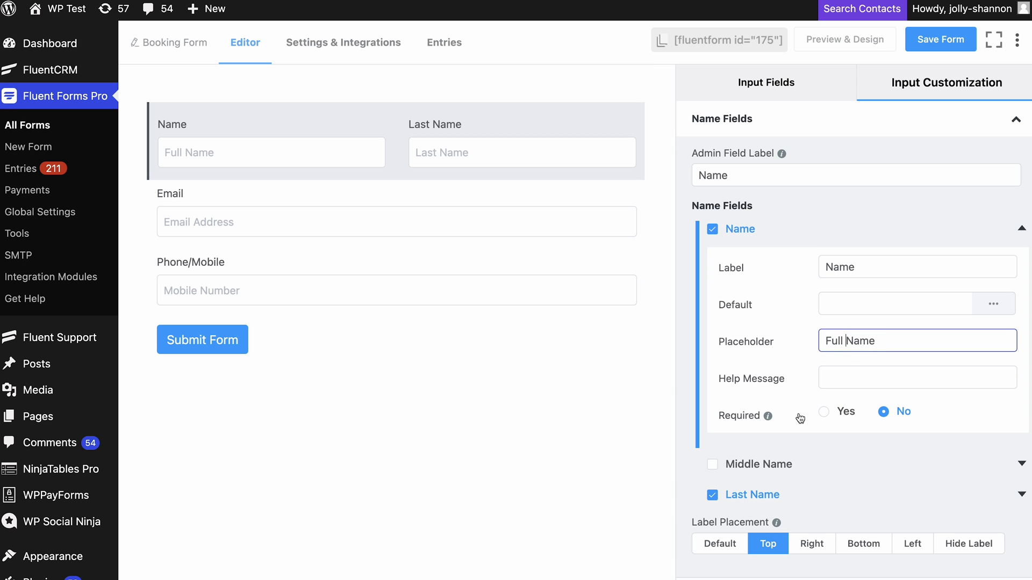
{"action": "left_click", "coordinate": [723, 495]}
Make Email required with its label kept above the input, and edit the Phone field.
{"action": "left_click", "coordinate": [478, 224]}
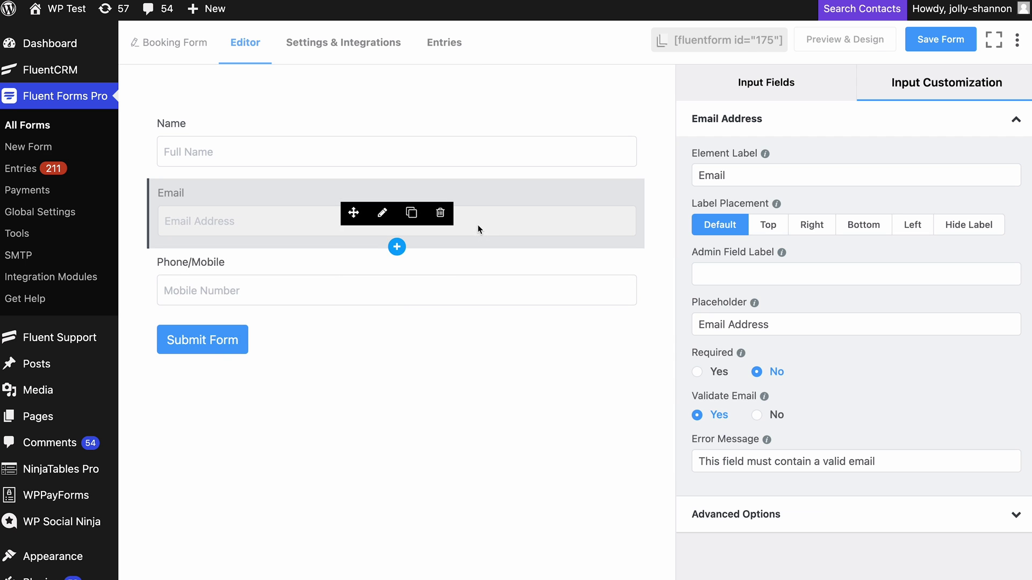
{"action": "left_click", "coordinate": [811, 226]}
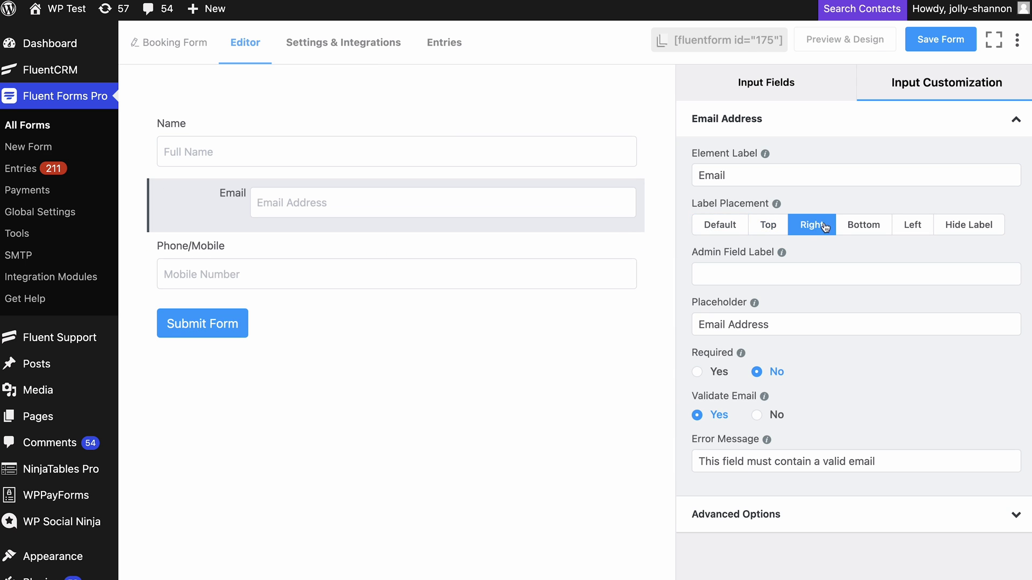
{"action": "left_click", "coordinate": [864, 228]}
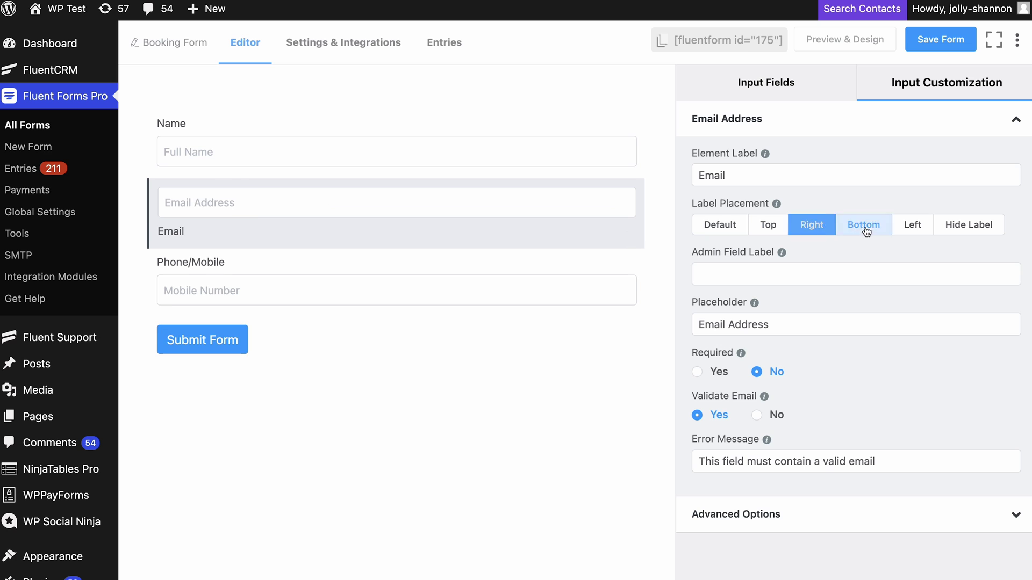
{"action": "left_click", "coordinate": [728, 228]}
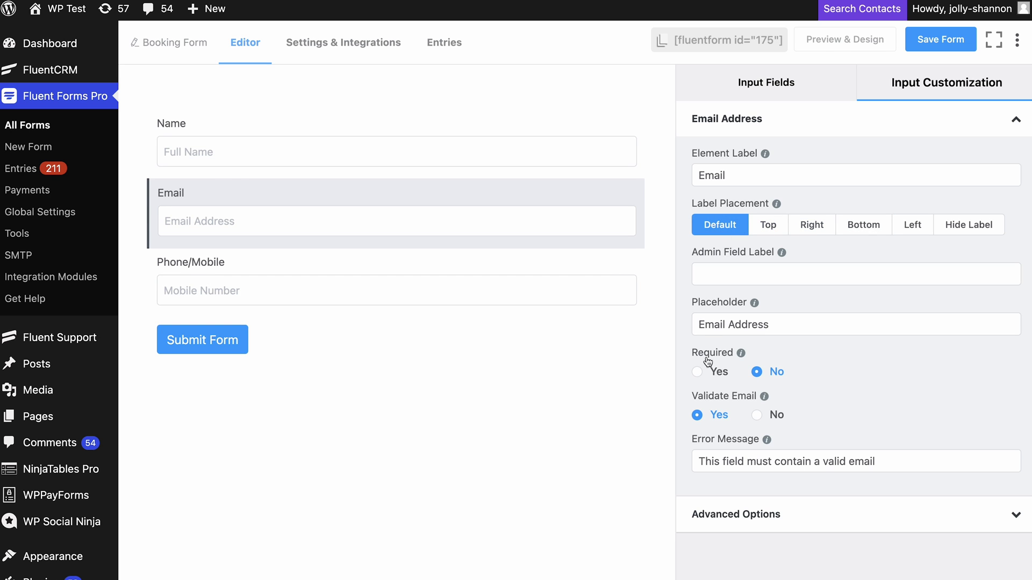
{"action": "left_click", "coordinate": [698, 373]}
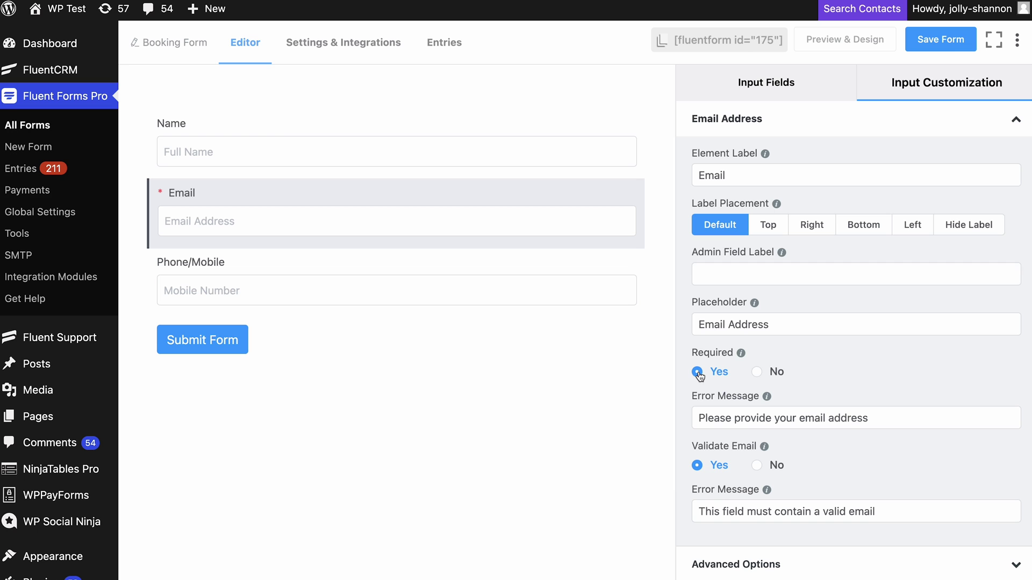
{"action": "mouse_move", "coordinate": [602, 308]}
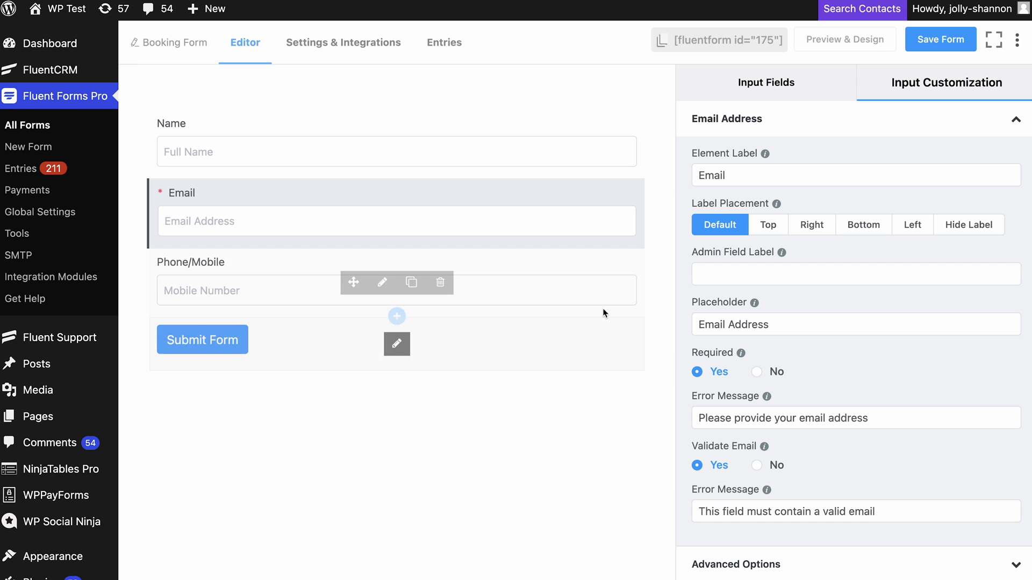
{"action": "left_click", "coordinate": [385, 284]}
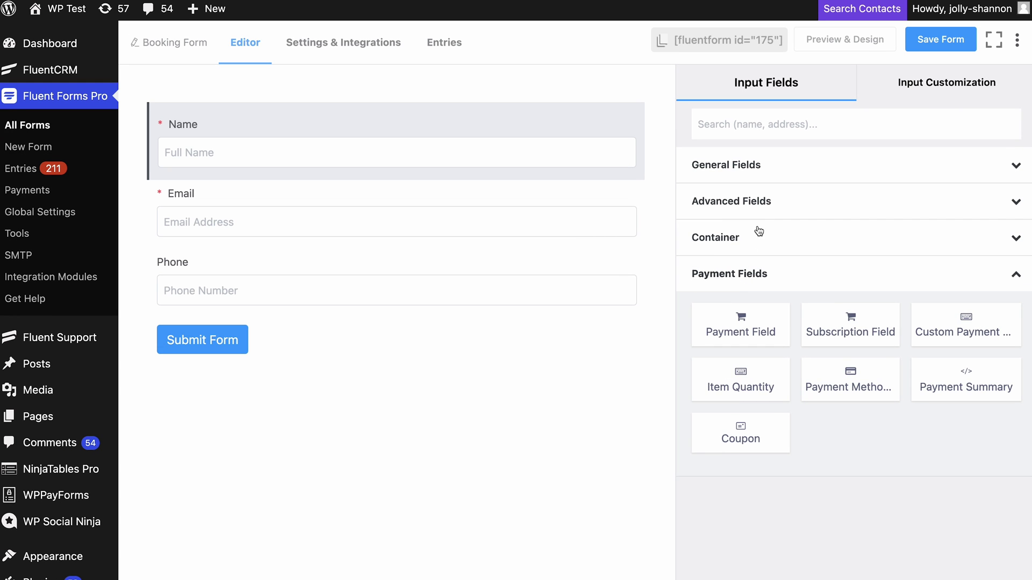
Insert a Form Step page break and a Two Column Container right below it.
{"action": "left_click", "coordinate": [769, 207]}
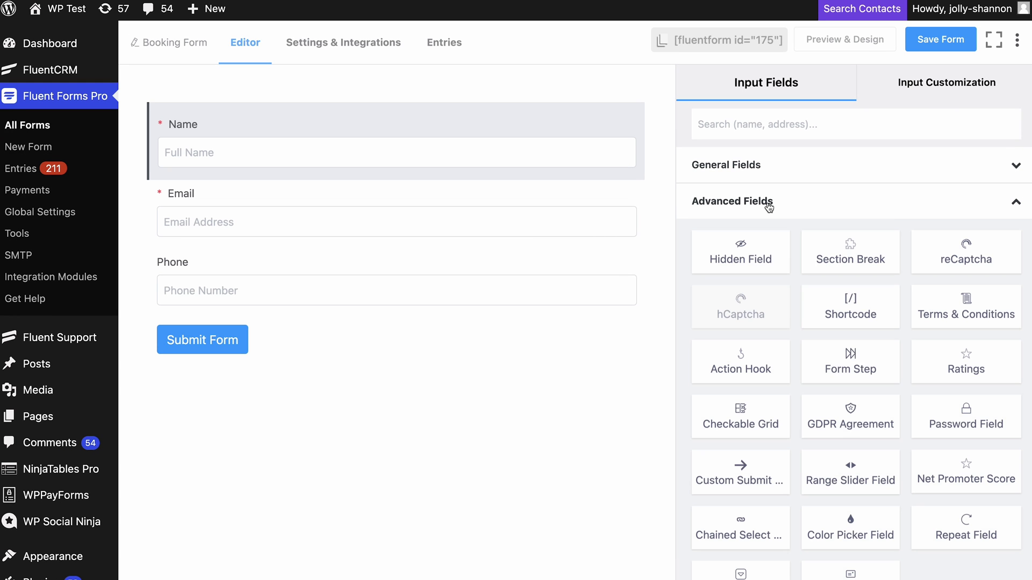
{"action": "left_click_drag", "start_coordinate": [845, 359], "coordinate": [558, 323]}
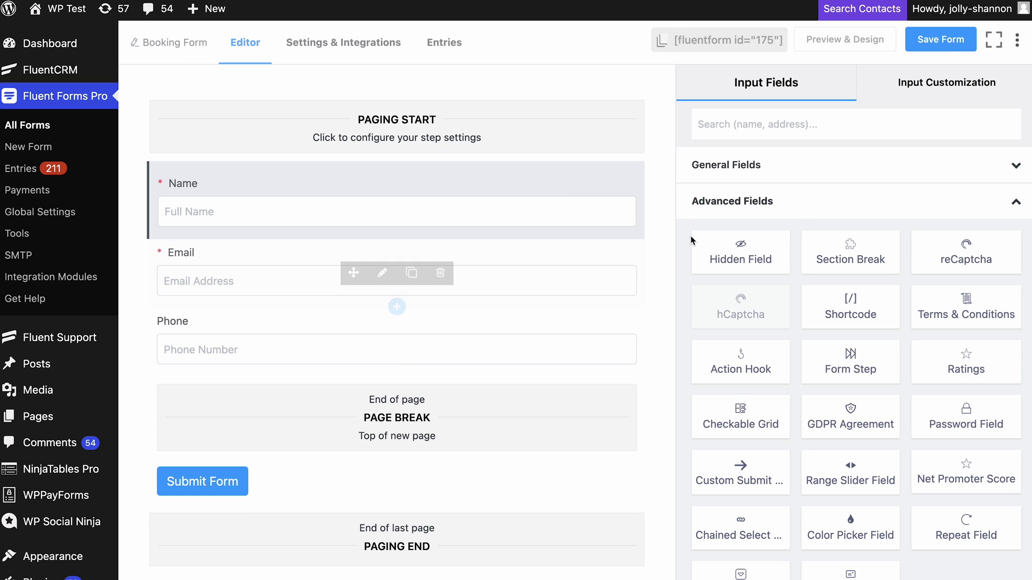
{"action": "left_click", "coordinate": [721, 203]}
{"action": "left_click", "coordinate": [727, 239]}
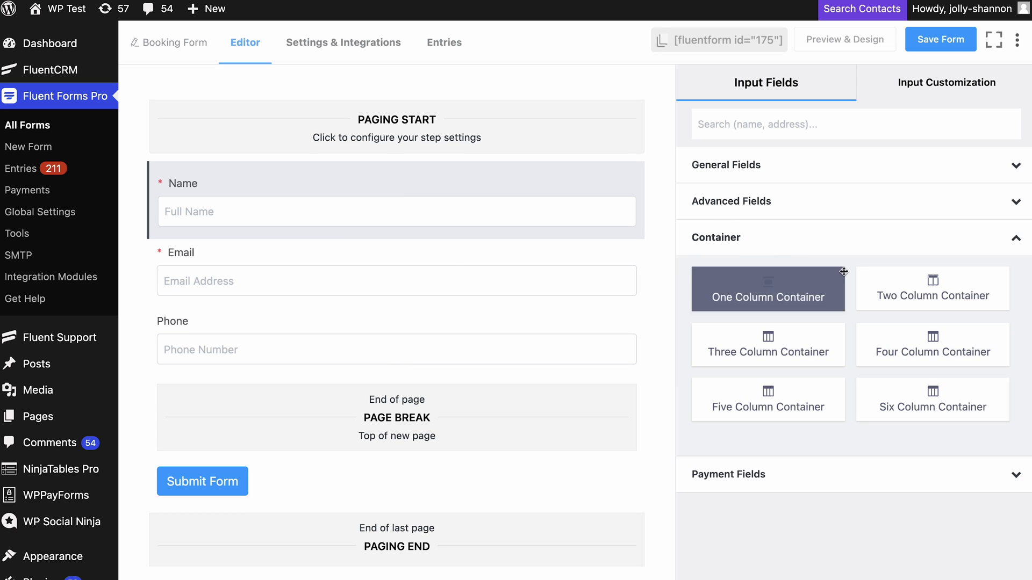
{"action": "left_click_drag", "start_coordinate": [892, 286], "coordinate": [446, 498]}
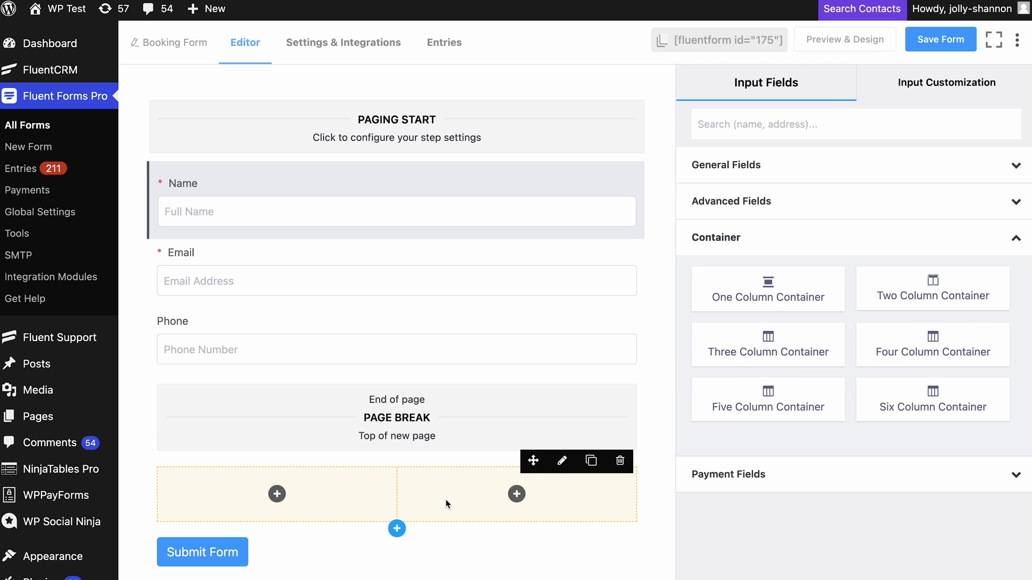
{"action": "left_click", "coordinate": [714, 475]}
Place a Payment Item and Item Quantity in the columns, making the payment a Super Saver checkbox choice.
{"action": "left_click_drag", "start_coordinate": [741, 328], "coordinate": [304, 538]}
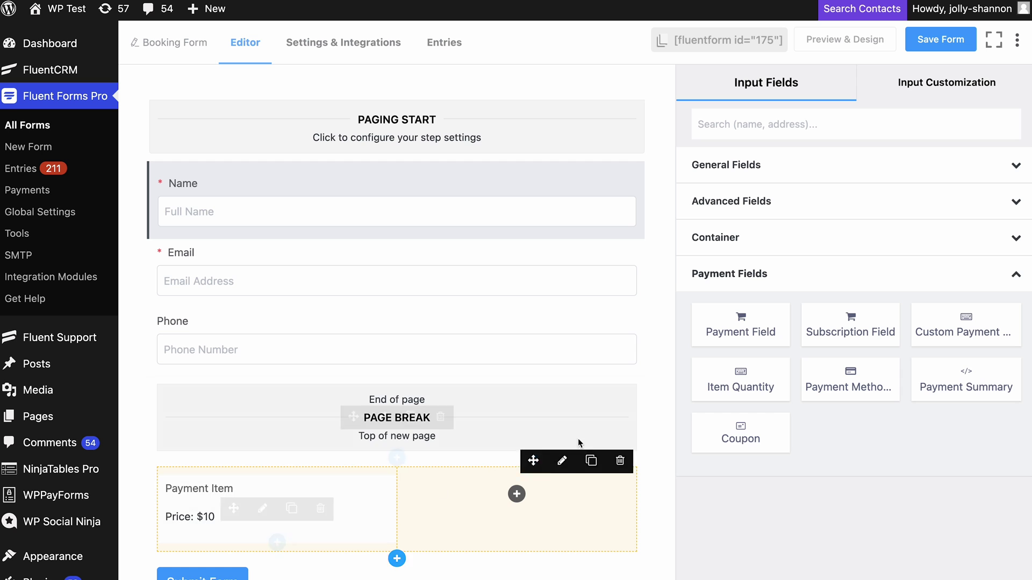
{"action": "left_click_drag", "start_coordinate": [740, 383], "coordinate": [524, 529]}
{"action": "left_click", "coordinate": [263, 508]}
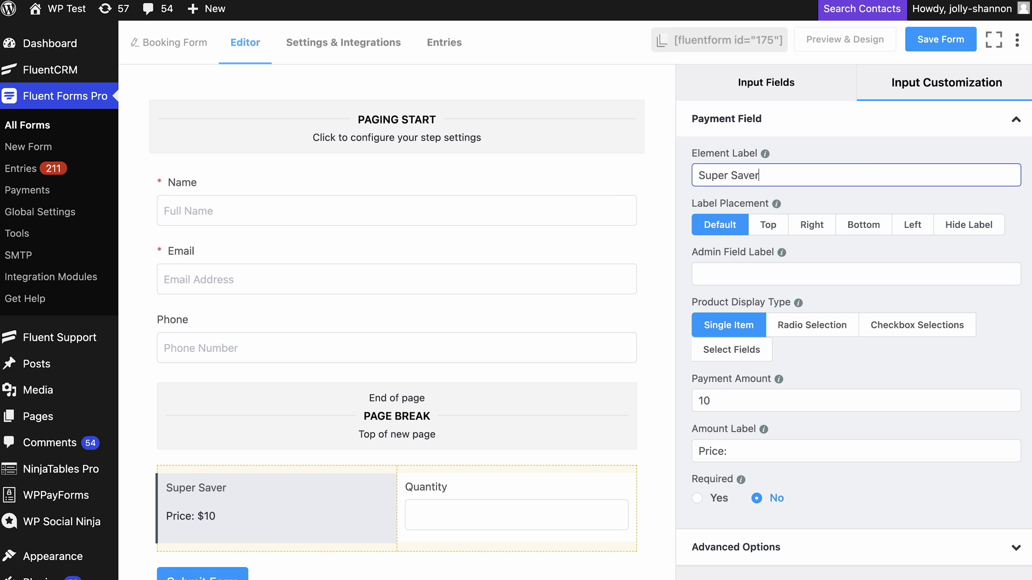
{"action": "left_click", "coordinate": [895, 323]}
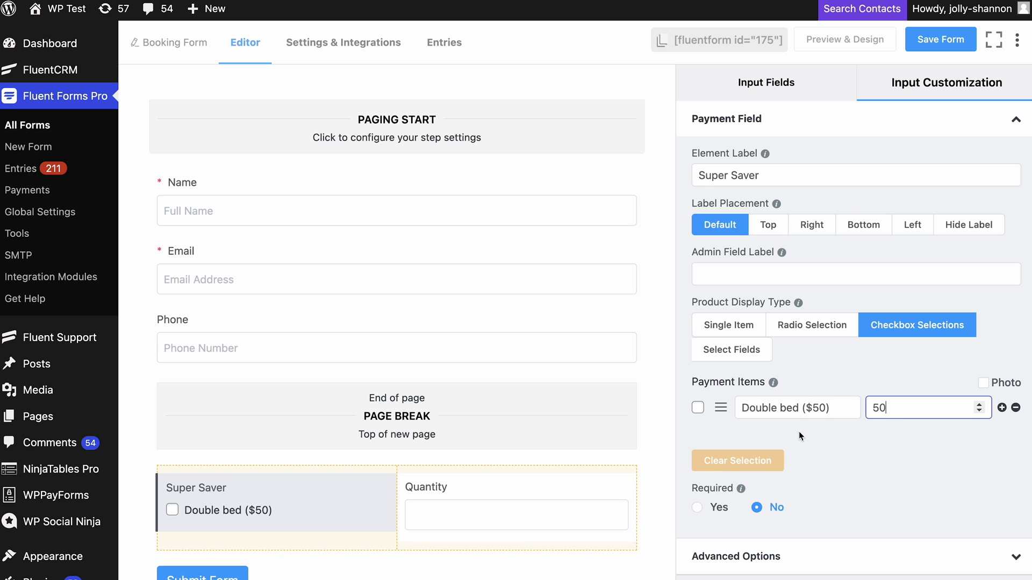
Label the quantity 'How many rooms do you want?' and link it to Super Saver.
{"action": "left_click", "coordinate": [503, 505]}
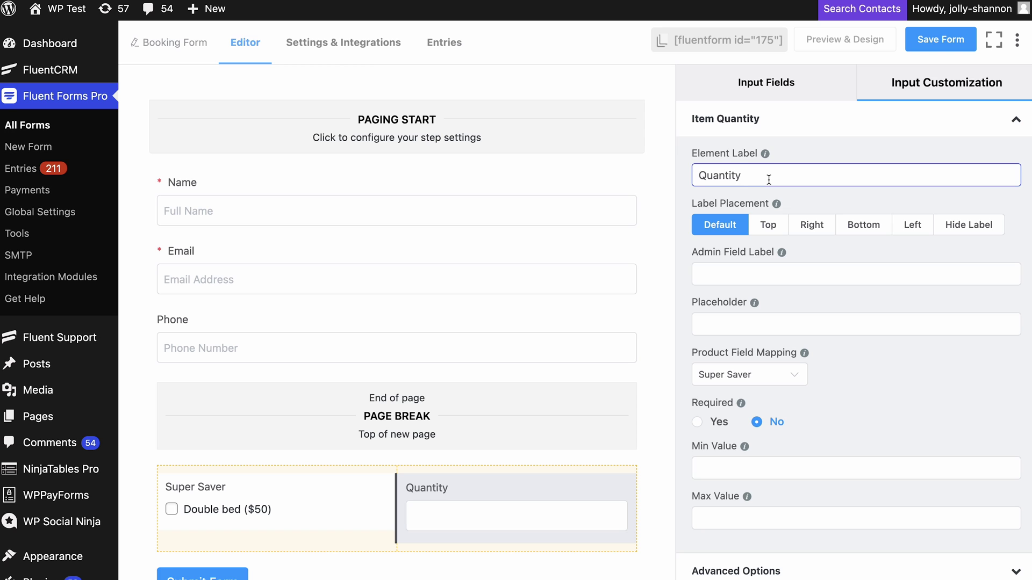
{"action": "left_click", "coordinate": [787, 379]}
{"action": "left_click", "coordinate": [764, 412]}
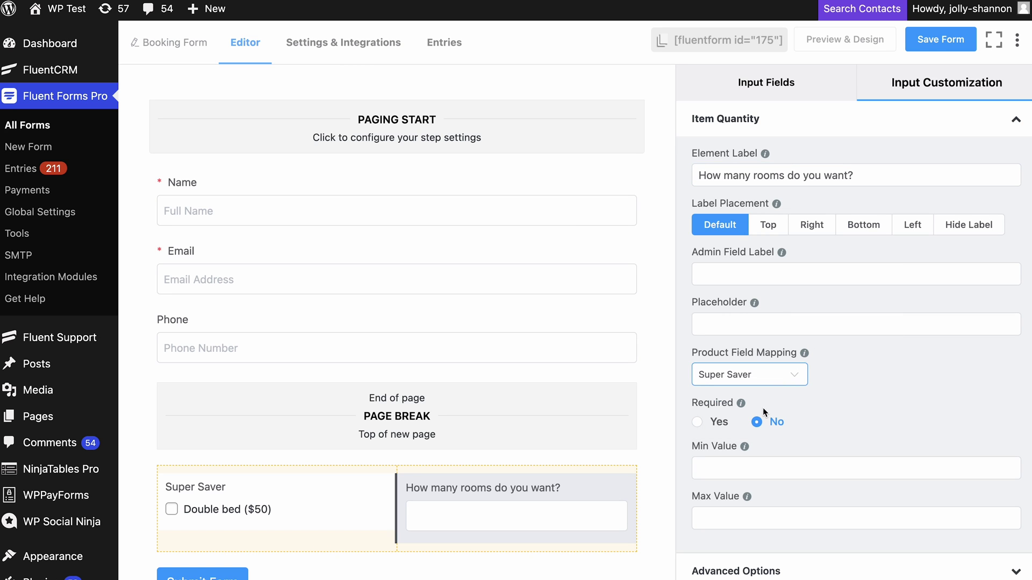
Enable conditional logic in the quantity field's advanced options.
{"action": "left_click", "coordinate": [783, 122]}
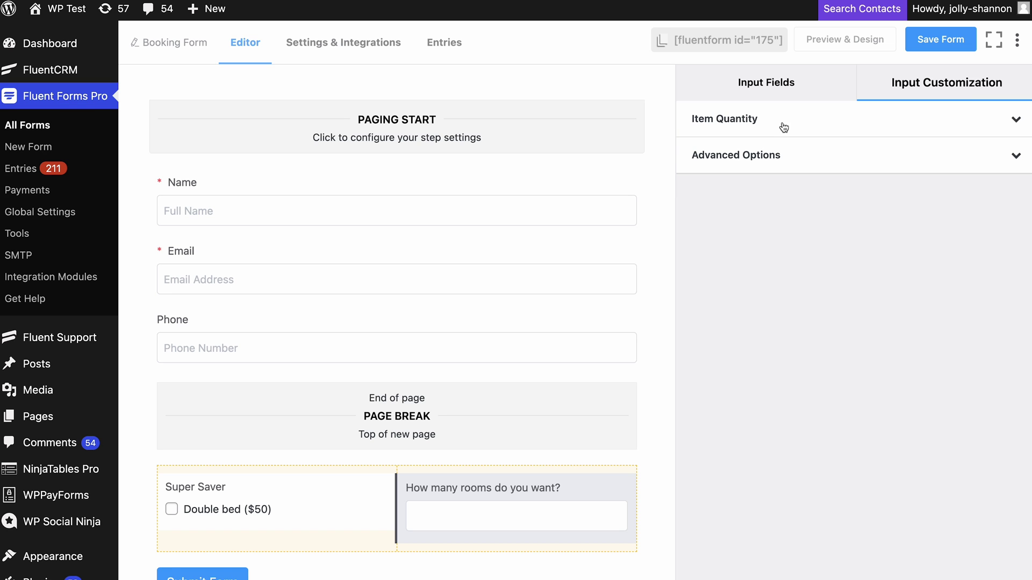
{"action": "left_click", "coordinate": [764, 155]}
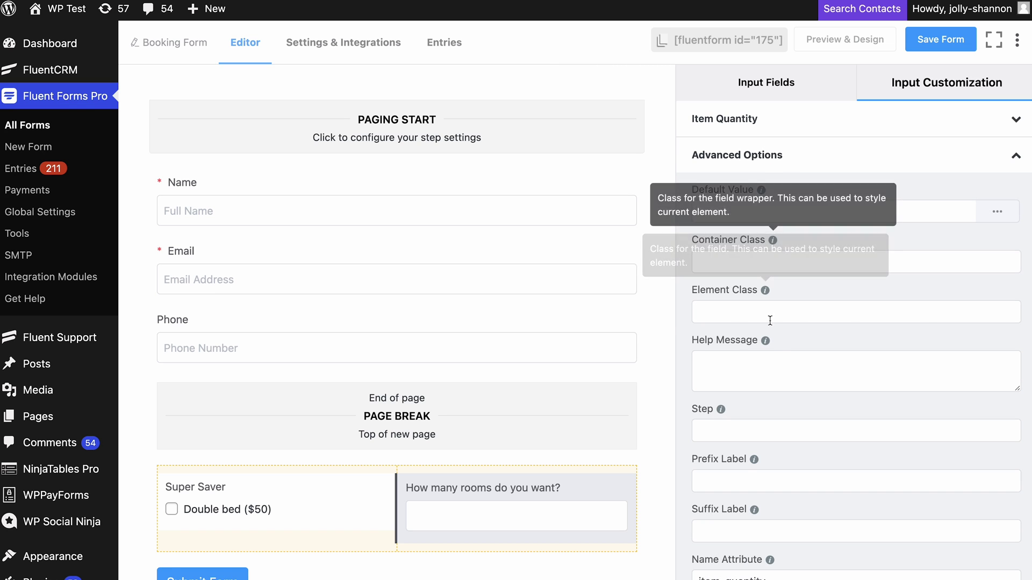
{"action": "scroll", "coordinate": [770, 403], "scroll_direction": "down", "scroll_amount": 2}
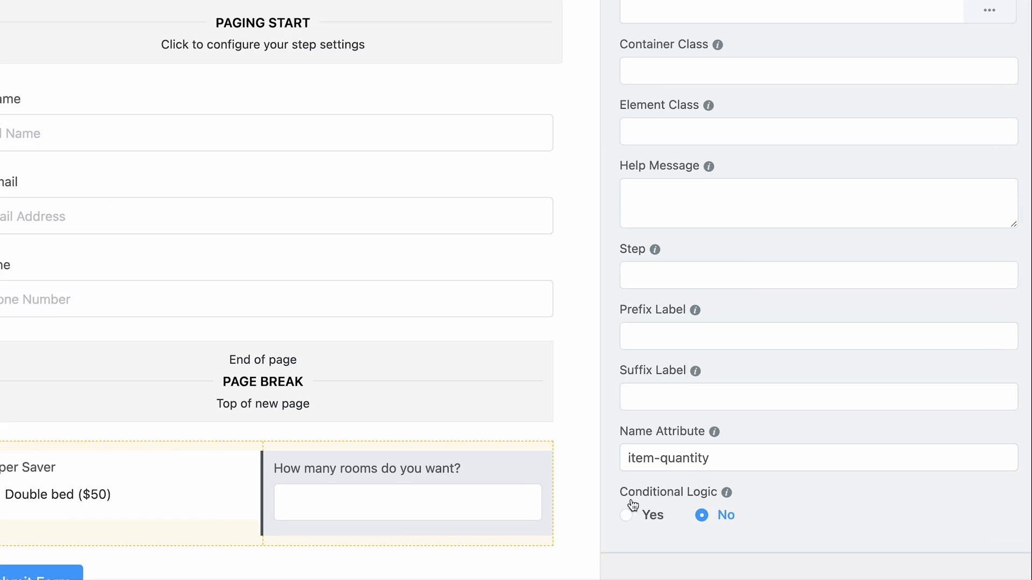
{"action": "left_click", "coordinate": [698, 527]}
{"action": "scroll", "coordinate": [700, 544], "scroll_direction": "down", "scroll_amount": 1}
{"action": "scroll", "coordinate": [599, 515], "scroll_direction": "down", "scroll_amount": 2}
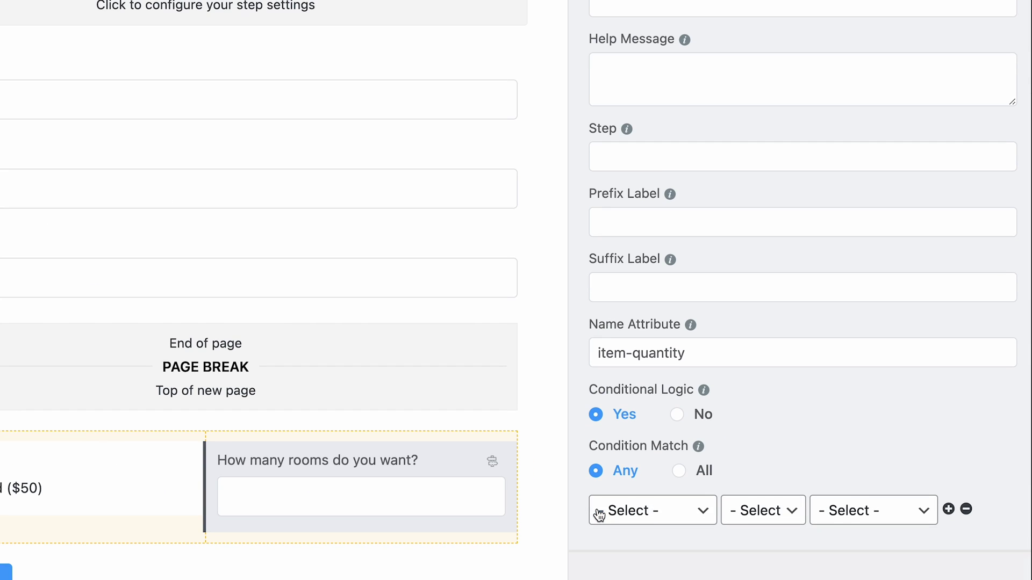
Set the condition Super Saver equal Double bed ($50) and add help 'Two adults per room'.
{"action": "left_click", "coordinate": [599, 514]}
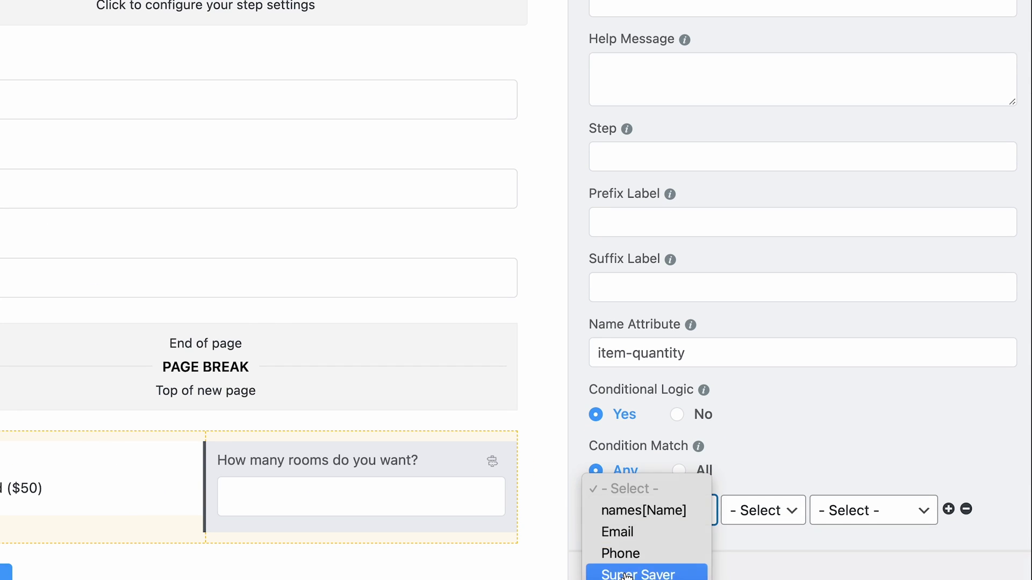
{"action": "left_click", "coordinate": [623, 574]}
{"action": "left_click", "coordinate": [747, 525]}
{"action": "left_click", "coordinate": [753, 532]}
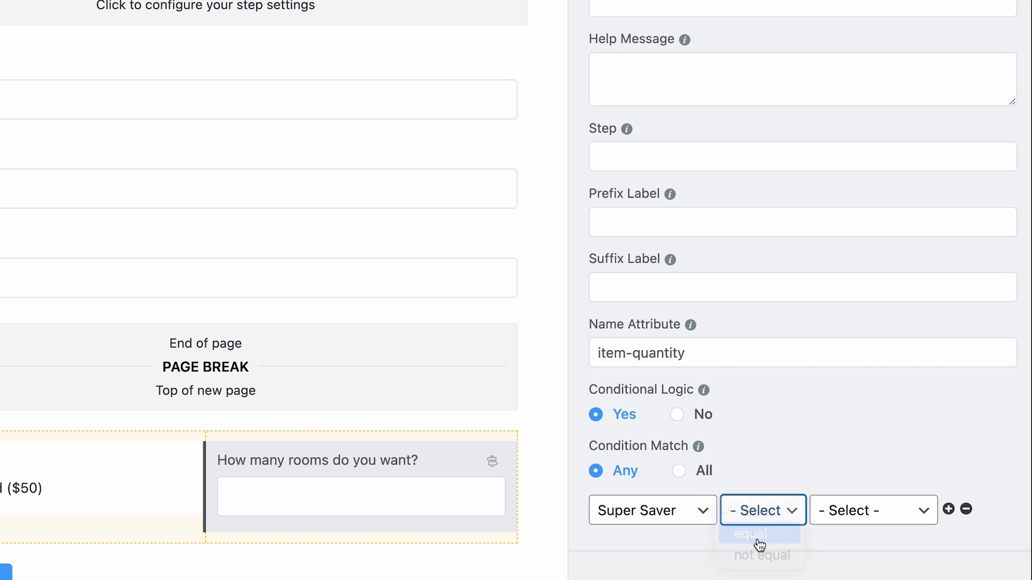
{"action": "left_click", "coordinate": [848, 515]}
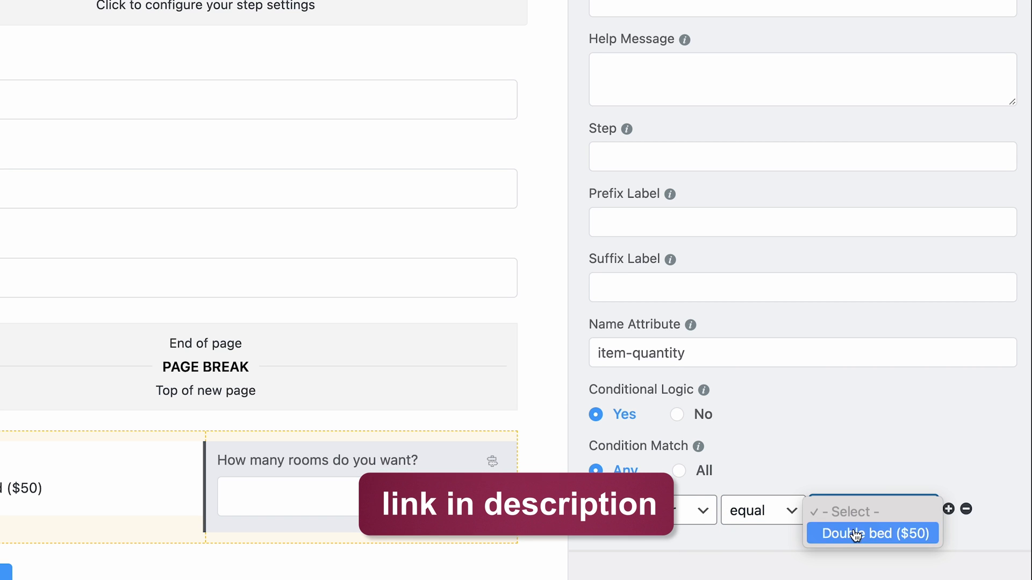
{"action": "left_click", "coordinate": [853, 532]}
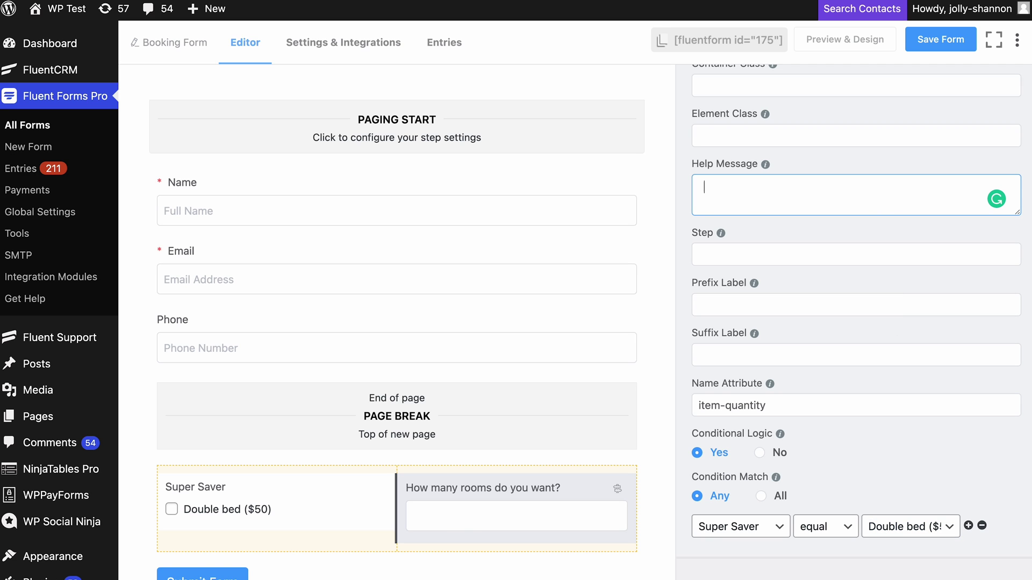
{"action": "type", "text": "Two adults per room"}
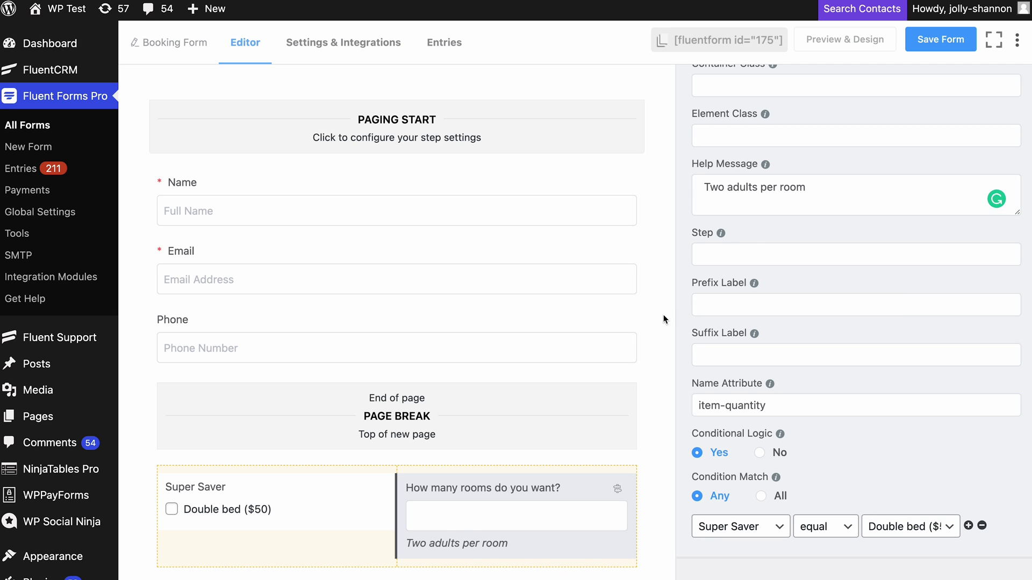
{"action": "scroll", "coordinate": [666, 320], "scroll_direction": "down", "scroll_amount": 3}
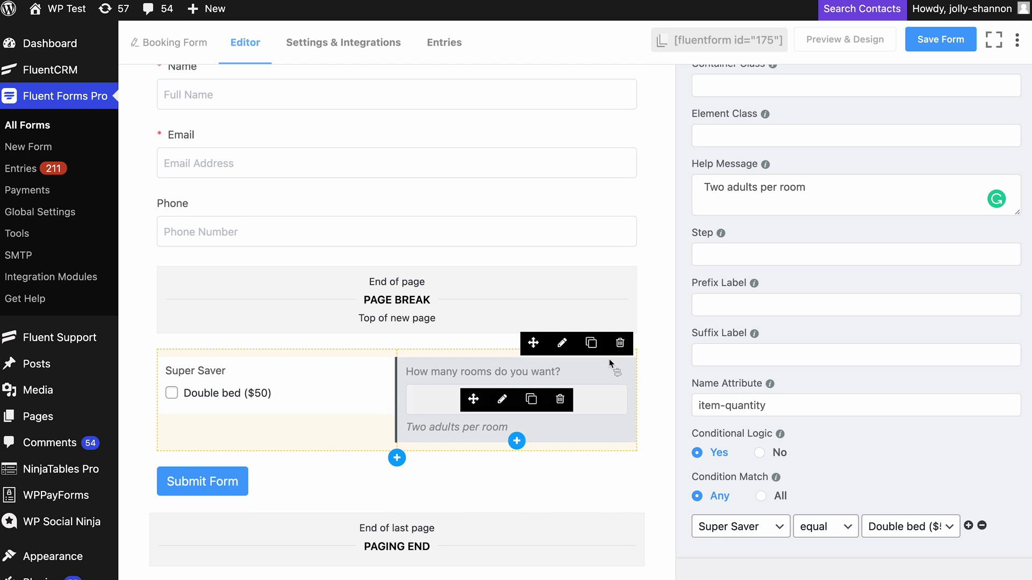
Duplicate the room row as Deluxe King Room (Queen bed $100) and link its quantity field.
{"action": "left_click", "coordinate": [591, 344]}
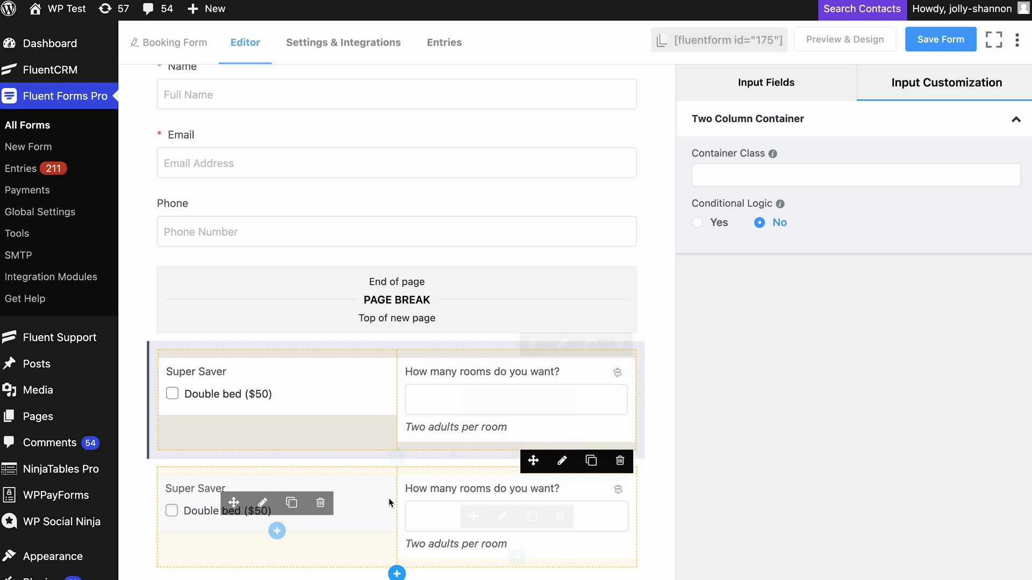
{"action": "left_click", "coordinate": [263, 503]}
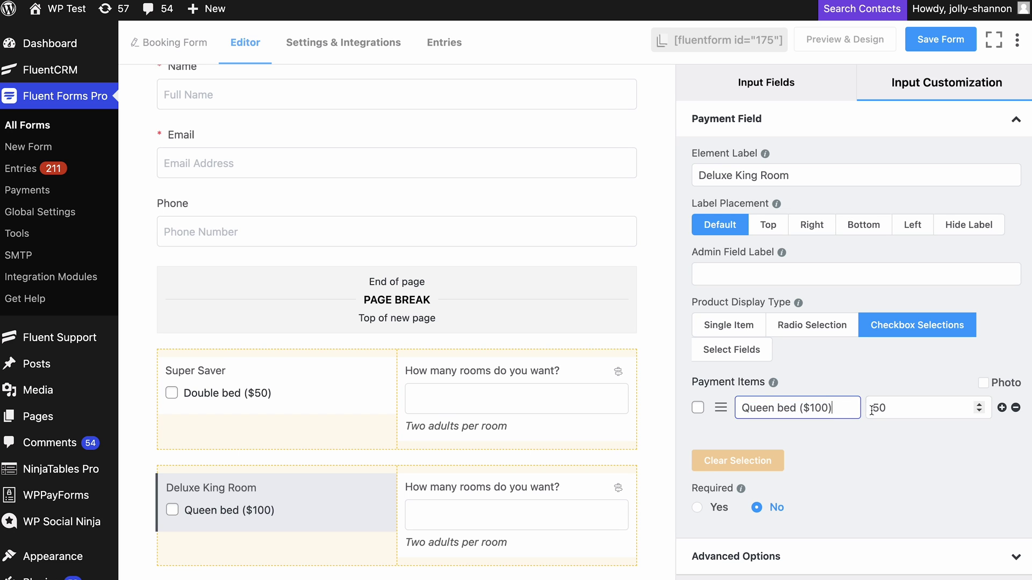
{"action": "left_click", "coordinate": [580, 507]}
{"action": "left_click", "coordinate": [736, 377]}
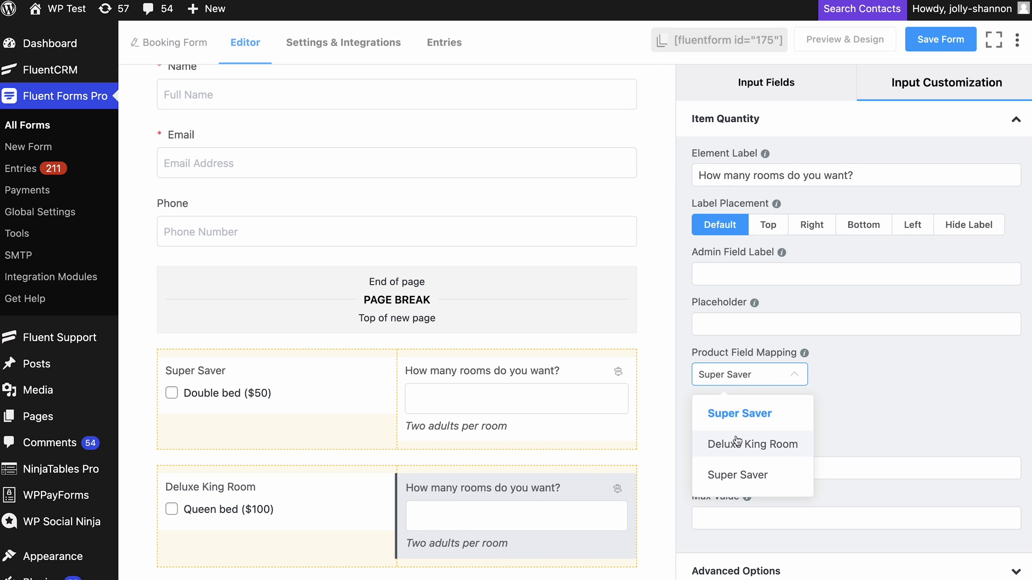
{"action": "left_click", "coordinate": [736, 443]}
Show the Deluxe quantity field only when Deluxe King Room equals Queen bed ($100).
{"action": "scroll", "coordinate": [737, 435], "scroll_direction": "down", "scroll_amount": 1}
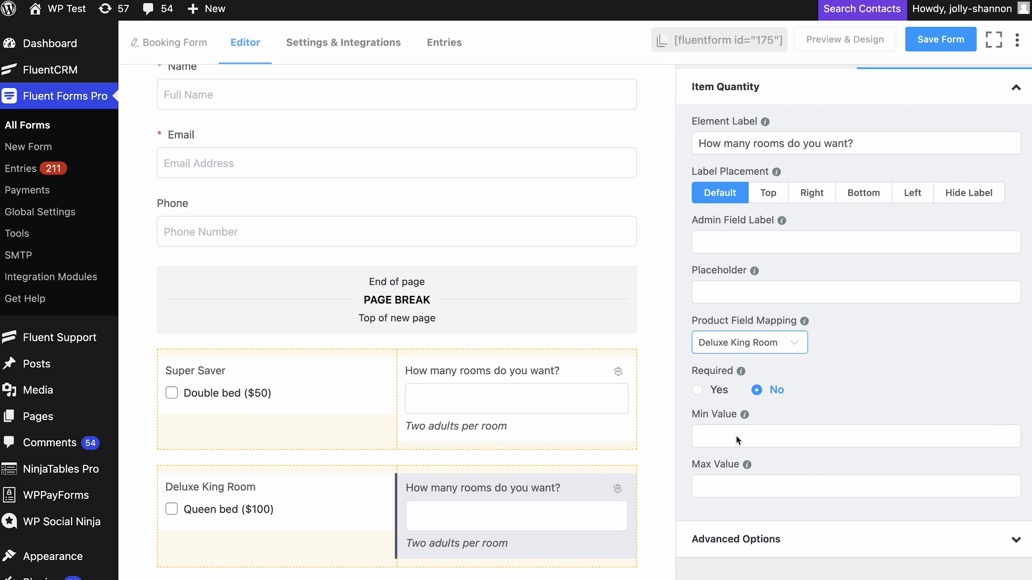
{"action": "left_click", "coordinate": [739, 537]}
{"action": "scroll", "coordinate": [741, 538], "scroll_direction": "down", "scroll_amount": 3}
{"action": "left_click", "coordinate": [740, 538]}
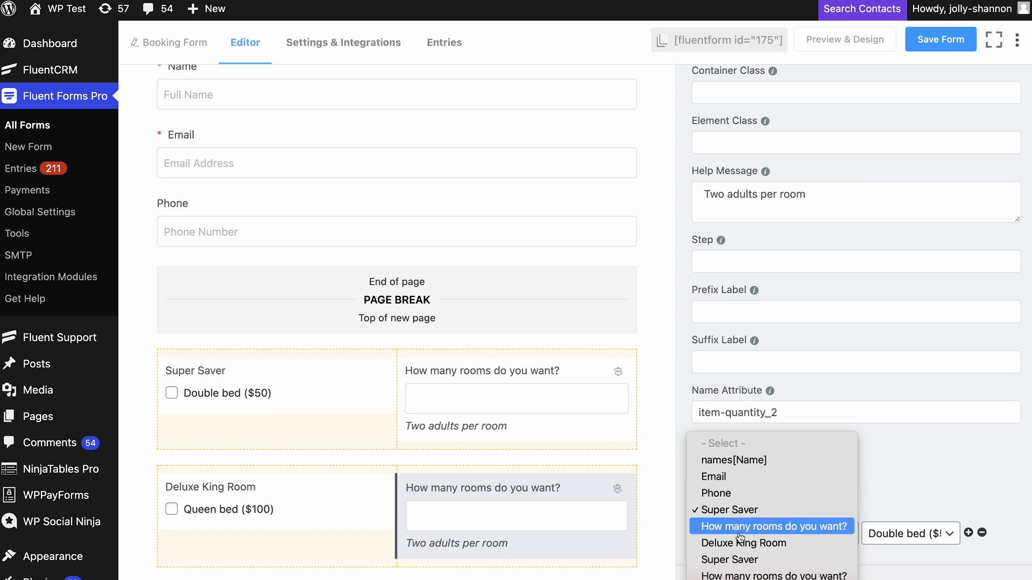
{"action": "left_click", "coordinate": [741, 543]}
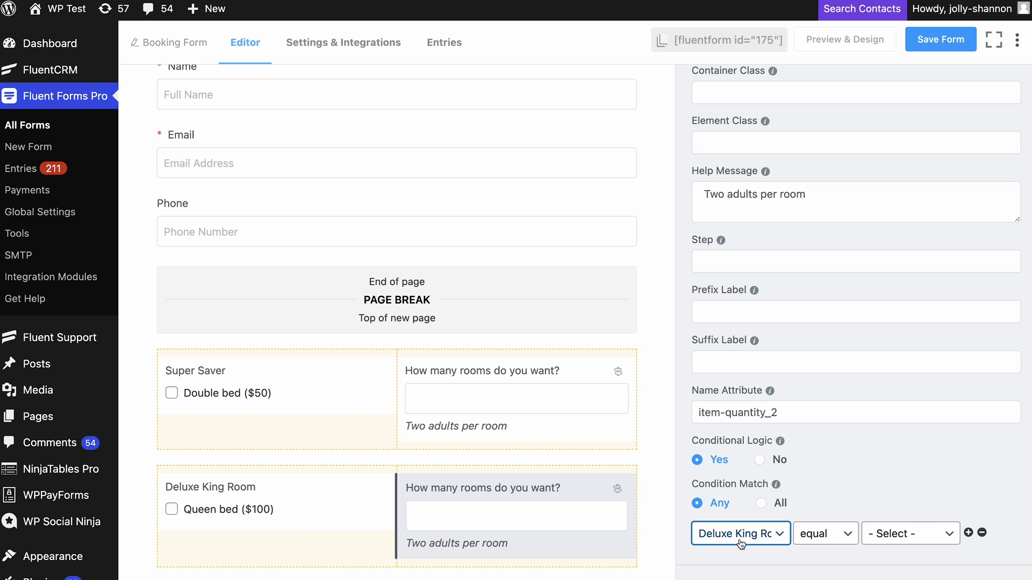
{"action": "left_click", "coordinate": [880, 534]}
{"action": "left_click", "coordinate": [887, 552]}
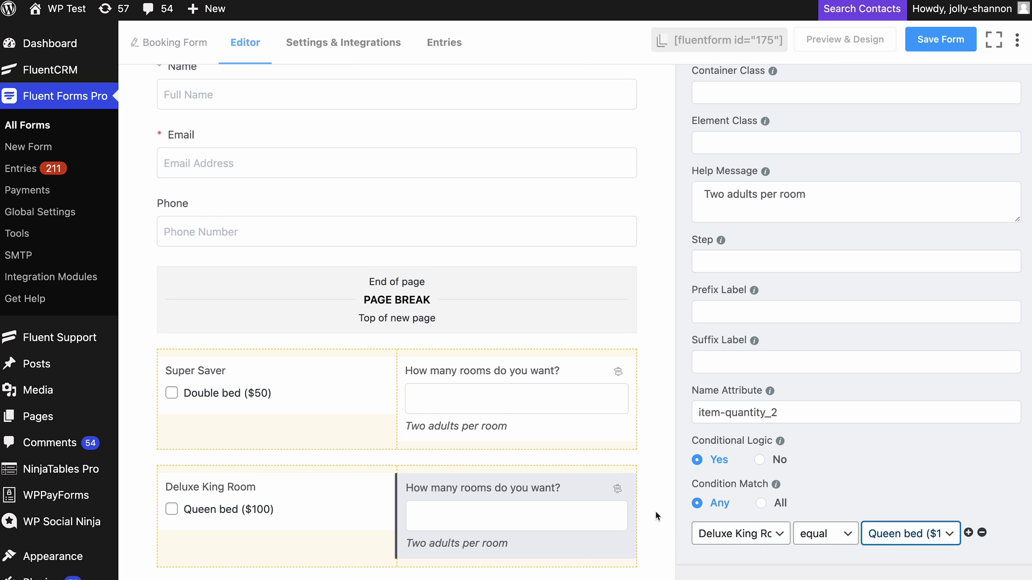
{"action": "scroll", "coordinate": [655, 512], "scroll_direction": "down", "scroll_amount": 3}
Rename the third row's product to Luxury Room (King bed $300) and link its quantity field.
{"action": "left_click", "coordinate": [264, 489]}
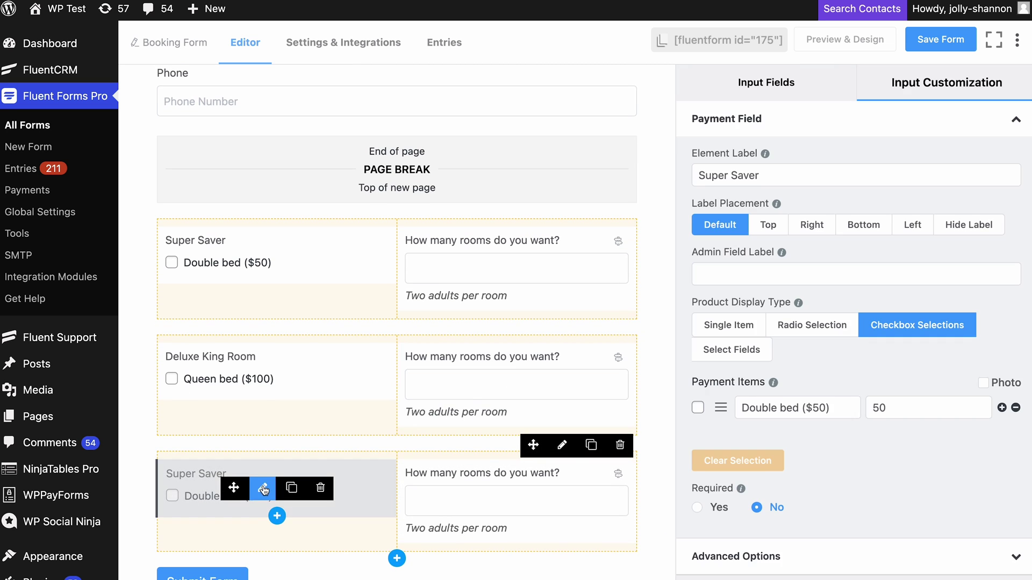
{"action": "left_click", "coordinate": [755, 175]}
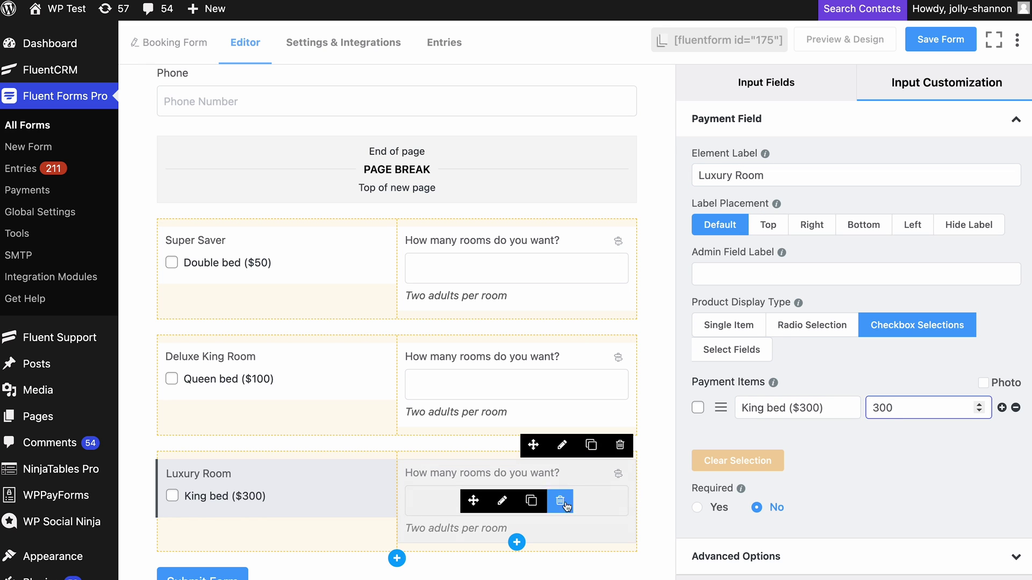
{"action": "left_click", "coordinate": [503, 501]}
{"action": "left_click", "coordinate": [742, 379]}
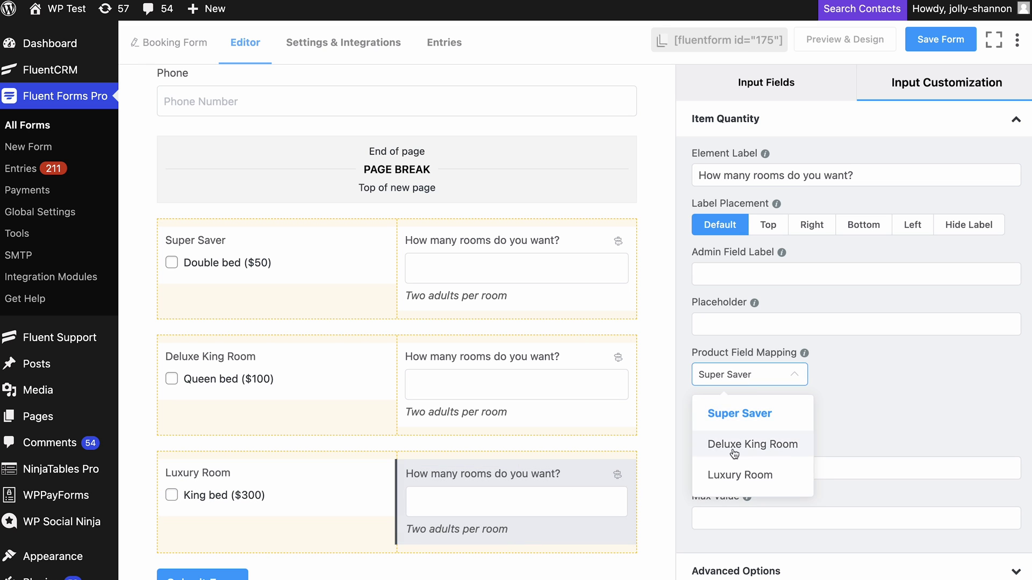
{"action": "left_click", "coordinate": [740, 468]}
Show the Luxury quantity field only when Luxury Room equals King bed ($300).
{"action": "scroll", "coordinate": [731, 472], "scroll_direction": "down", "scroll_amount": 1}
{"action": "left_click", "coordinate": [735, 539]}
{"action": "scroll", "coordinate": [733, 548], "scroll_direction": "down", "scroll_amount": 10}
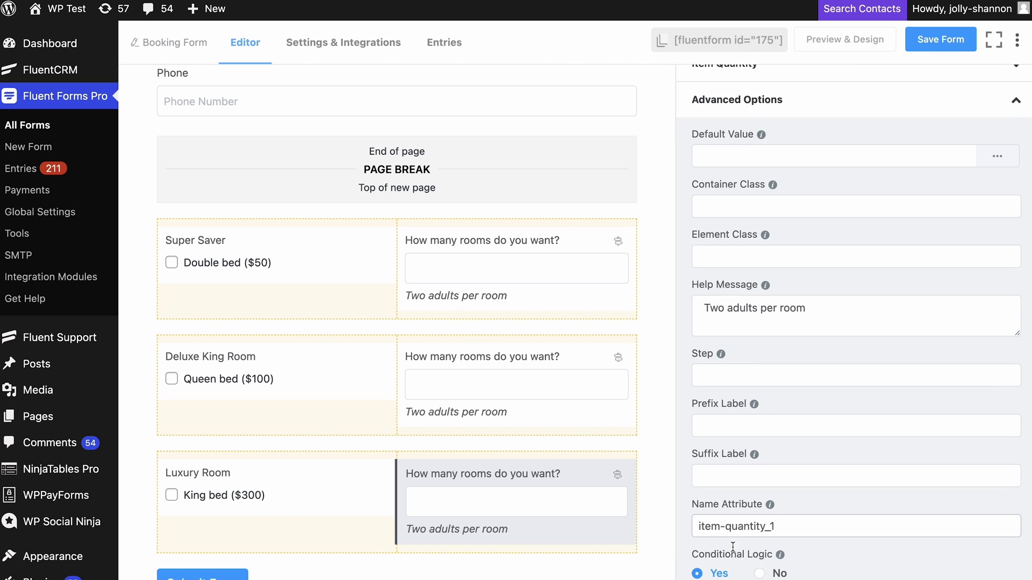
{"action": "left_click", "coordinate": [742, 529]}
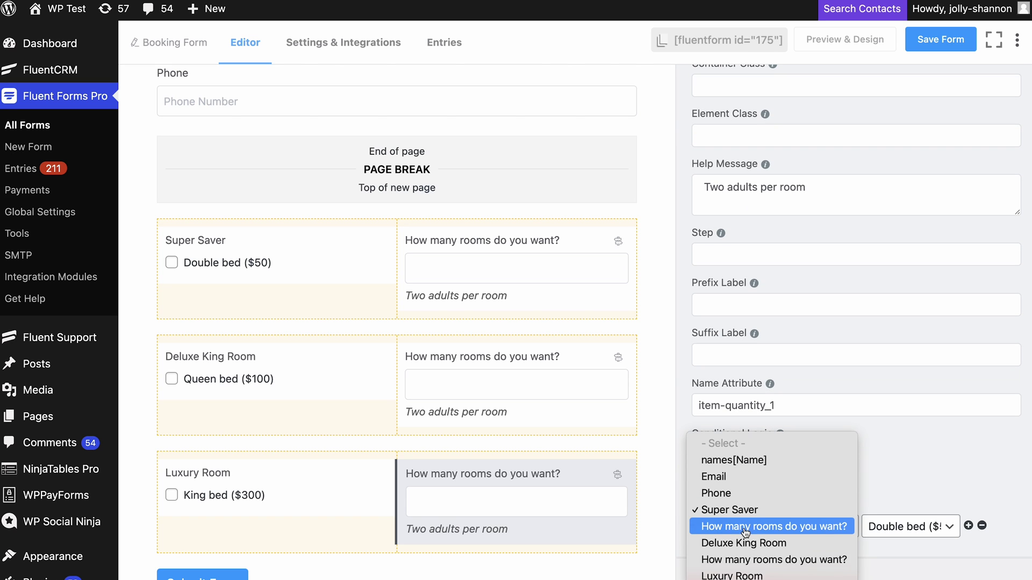
{"action": "left_click", "coordinate": [744, 574]}
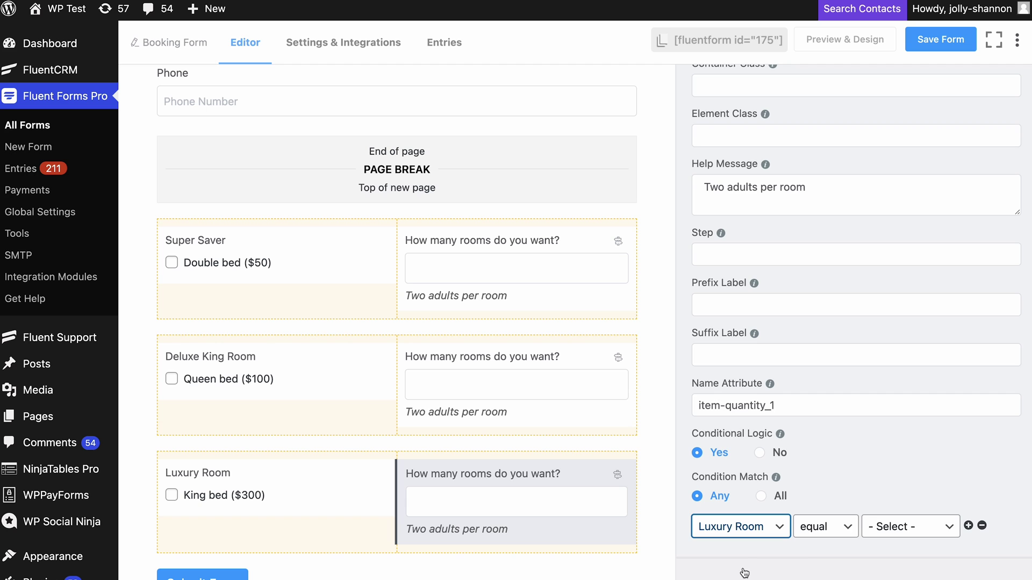
{"action": "left_click", "coordinate": [892, 530]}
{"action": "left_click", "coordinate": [895, 546]}
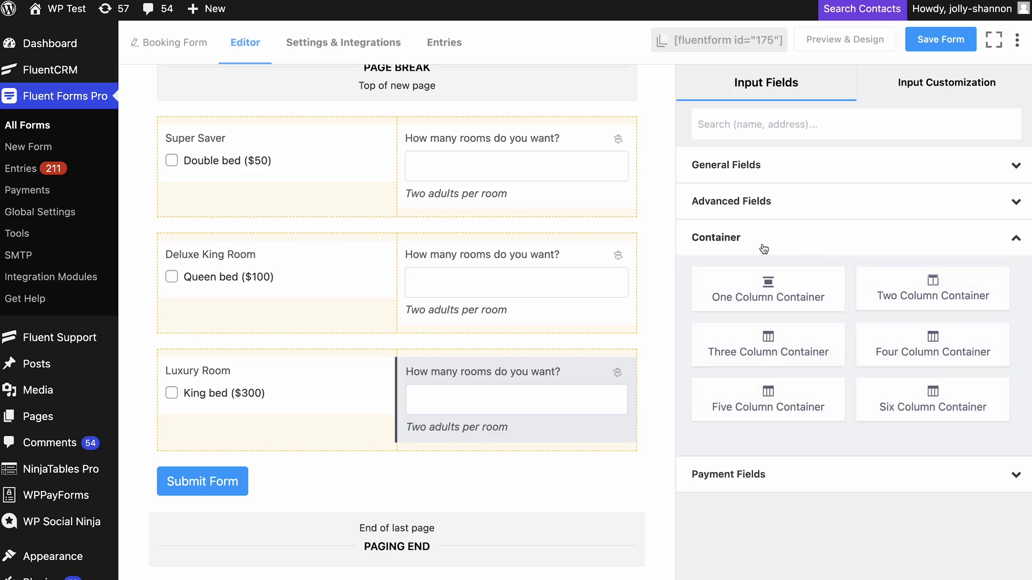
Add a two-column row above submit with a Numeric Field in each column.
{"action": "left_click", "coordinate": [932, 289]}
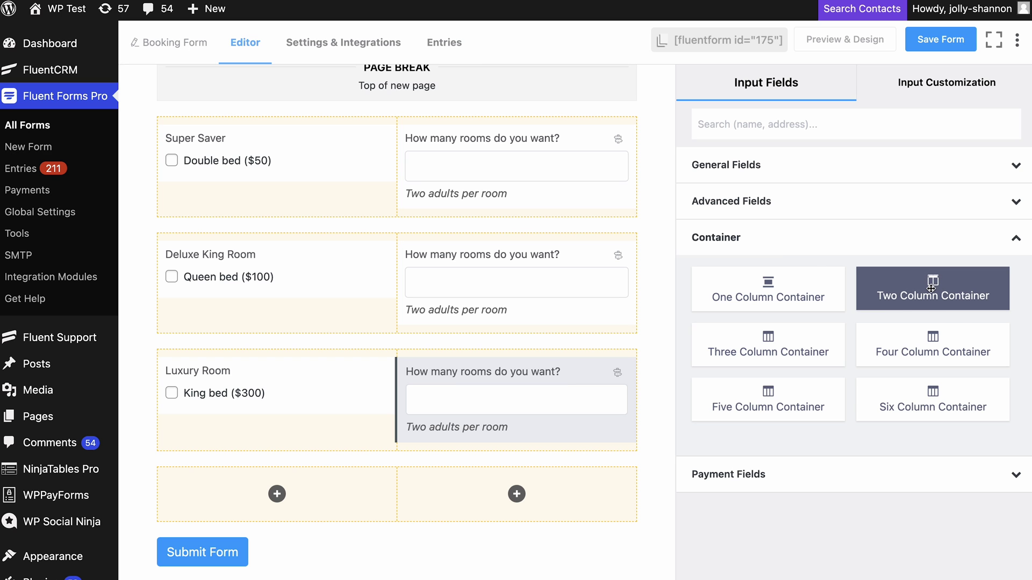
{"action": "left_click", "coordinate": [277, 494]}
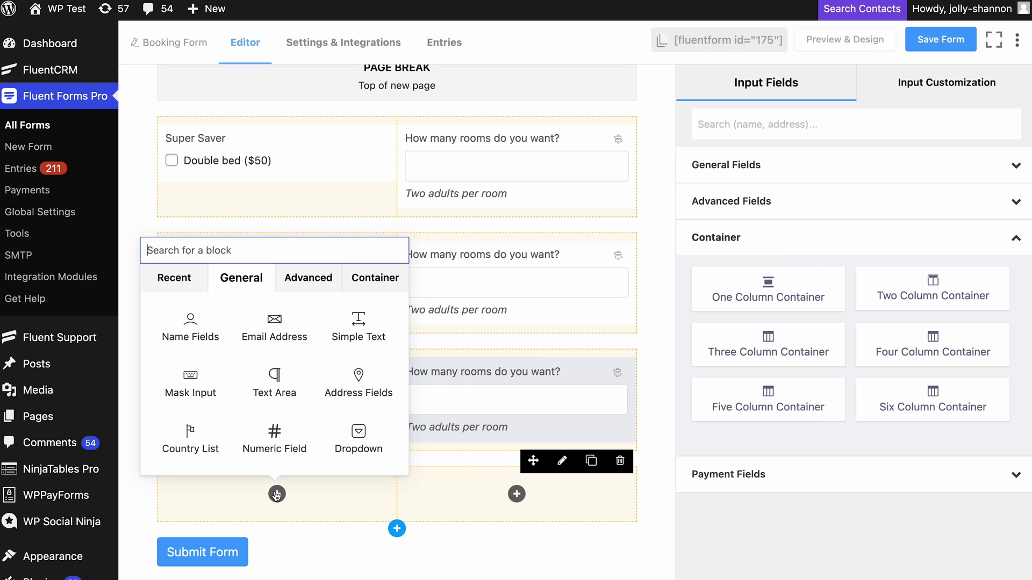
{"action": "left_click", "coordinate": [283, 441]}
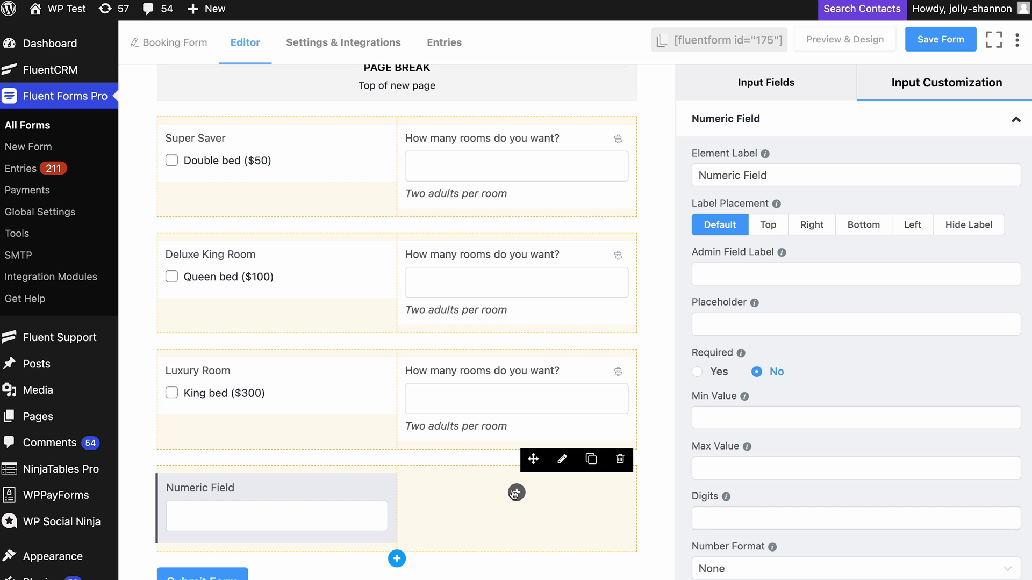
{"action": "left_click", "coordinate": [516, 494]}
{"action": "left_click", "coordinate": [515, 443]}
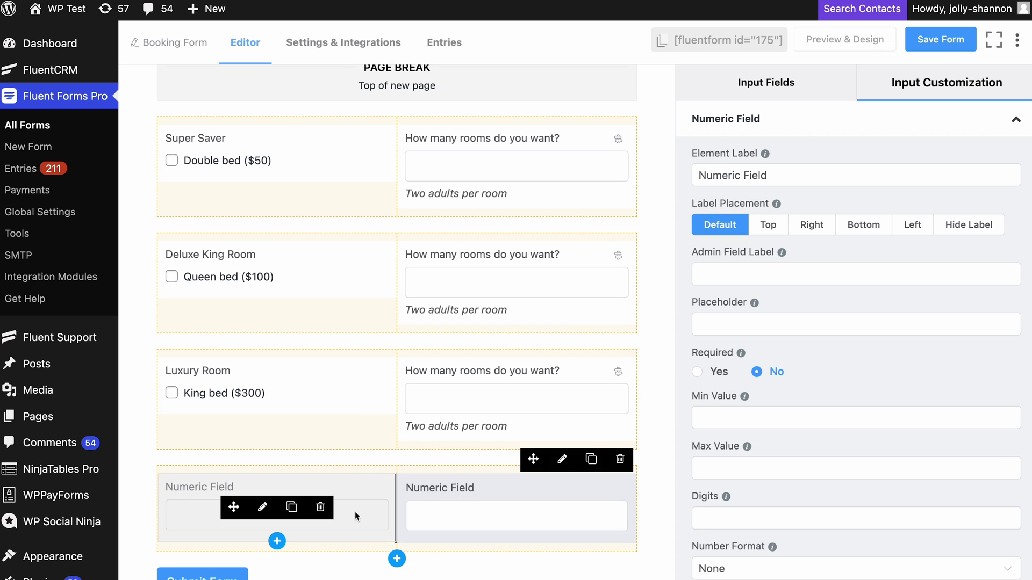
Label them Number of Adult and Number of Children, noting children are aged 9 or under.
{"action": "left_click", "coordinate": [262, 508]}
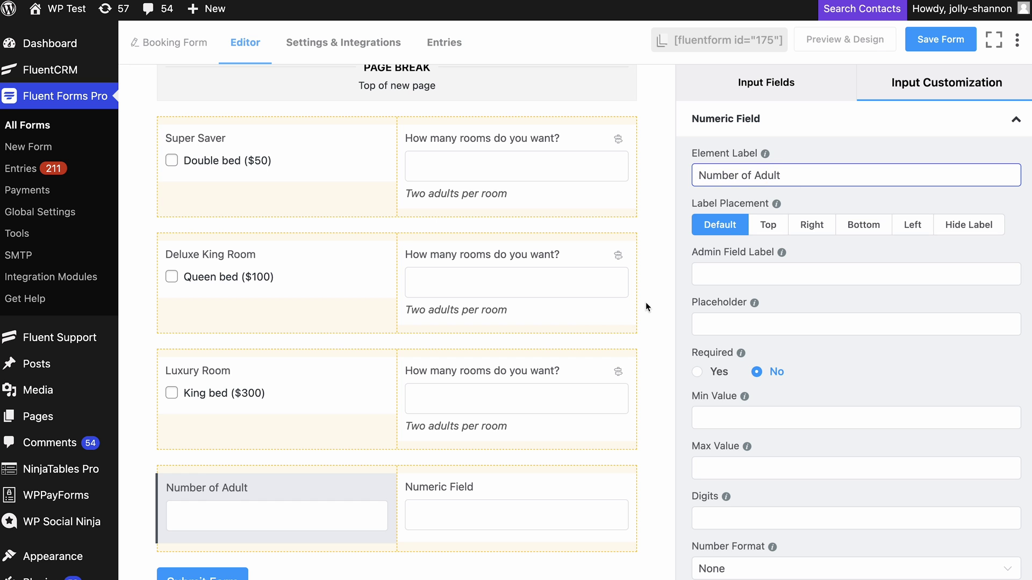
{"action": "left_click", "coordinate": [502, 508]}
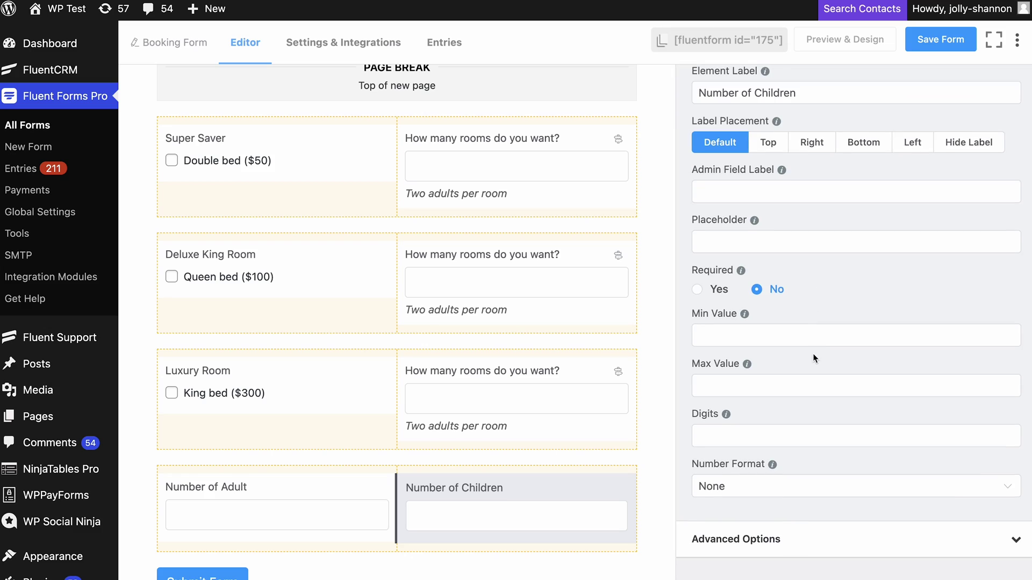
{"action": "left_click", "coordinate": [791, 532]}
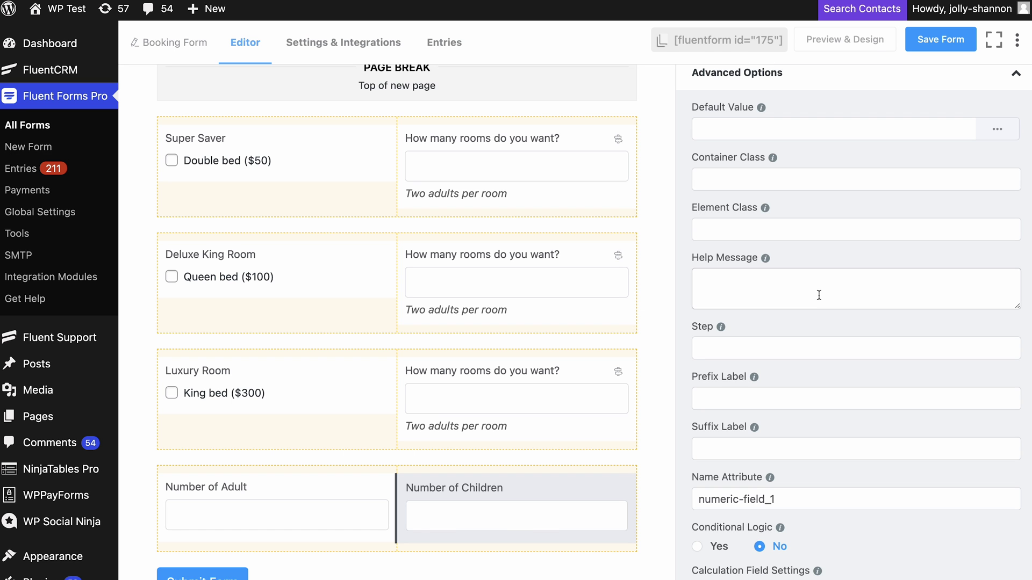
{"action": "type", "text": "Anyone at the age of 9 or under*"}
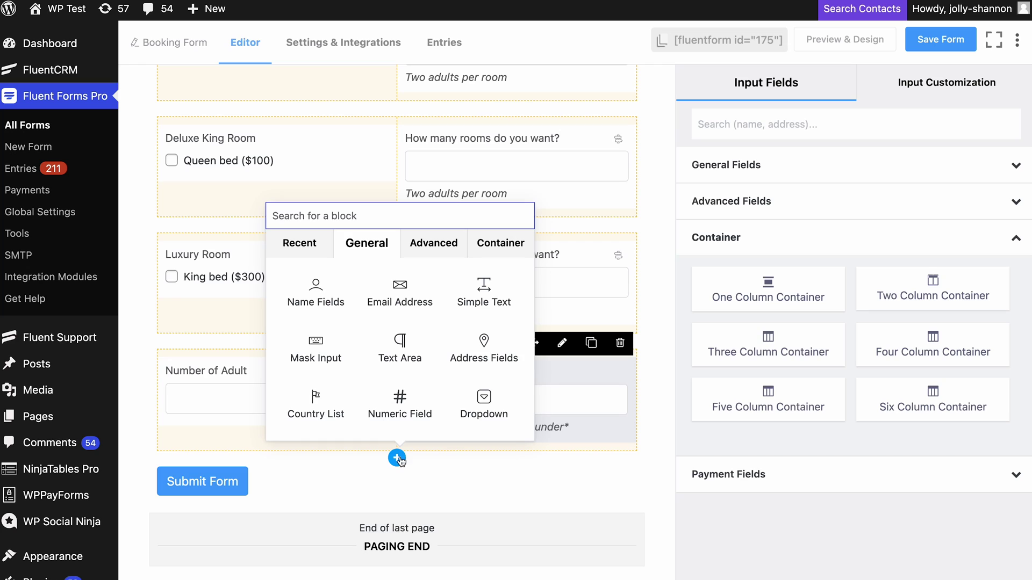
Add another two-column row with a date field in each column.
{"action": "left_click", "coordinate": [504, 248]}
{"action": "left_click", "coordinate": [403, 295]}
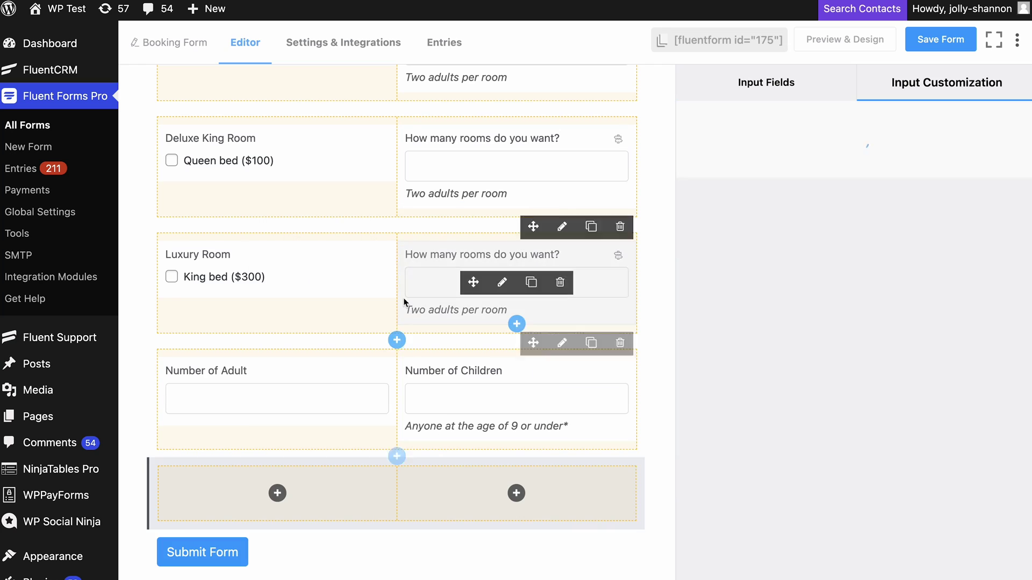
{"action": "left_click", "coordinate": [277, 494]}
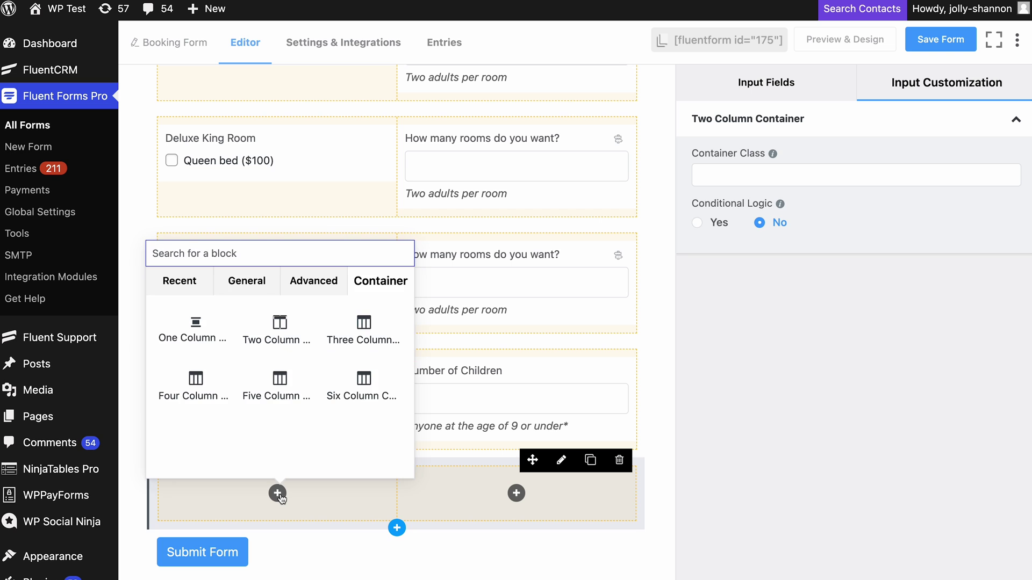
{"action": "type", "text": "date"}
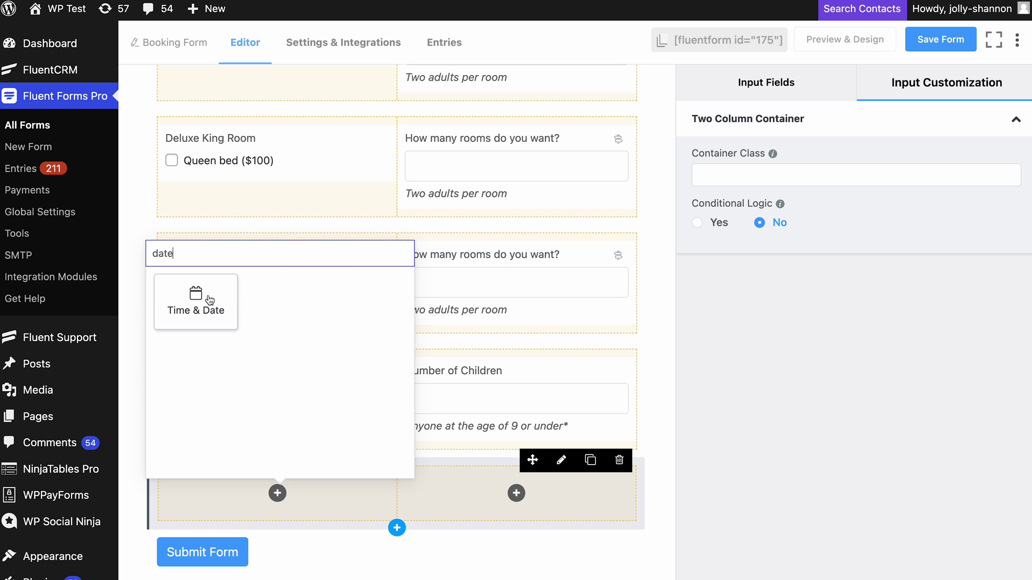
{"action": "left_click", "coordinate": [209, 300]}
{"action": "left_click", "coordinate": [516, 493]}
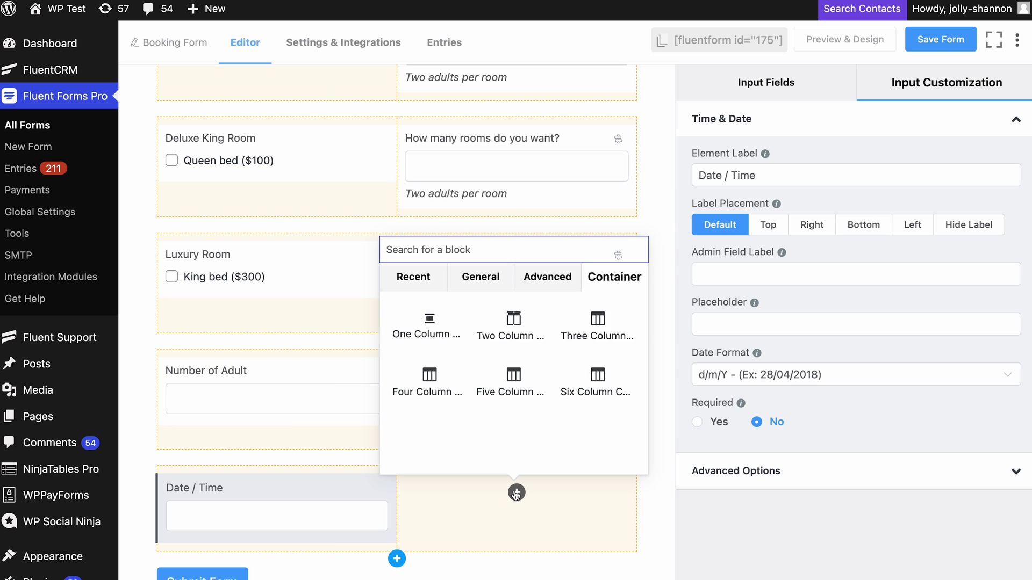
{"action": "type", "text": "date"}
{"action": "left_click", "coordinate": [431, 326]}
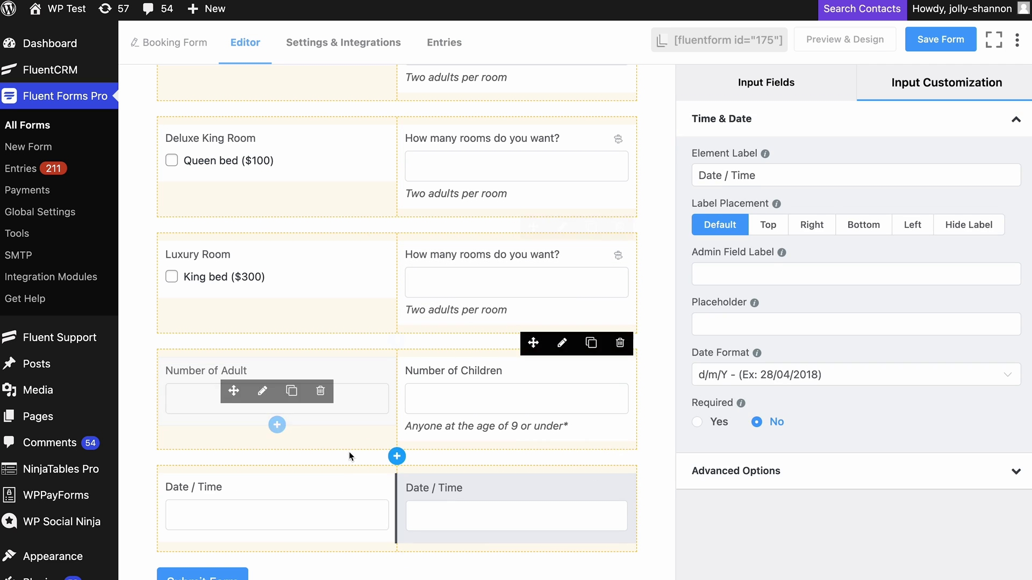
Name the dates Check In and Check Out, using the m/d/y date format.
{"action": "left_click", "coordinate": [264, 510]}
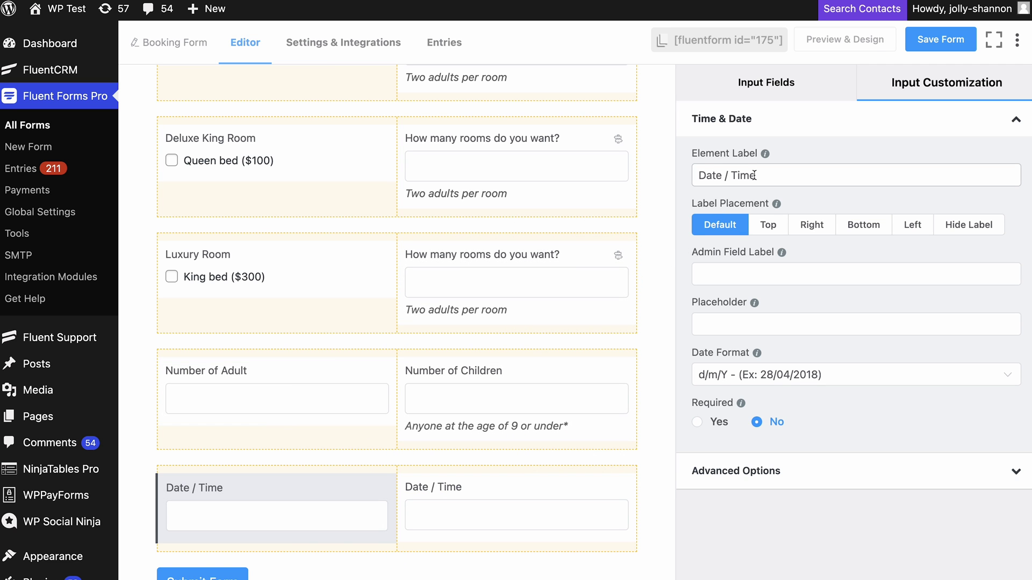
{"action": "left_click", "coordinate": [760, 374]}
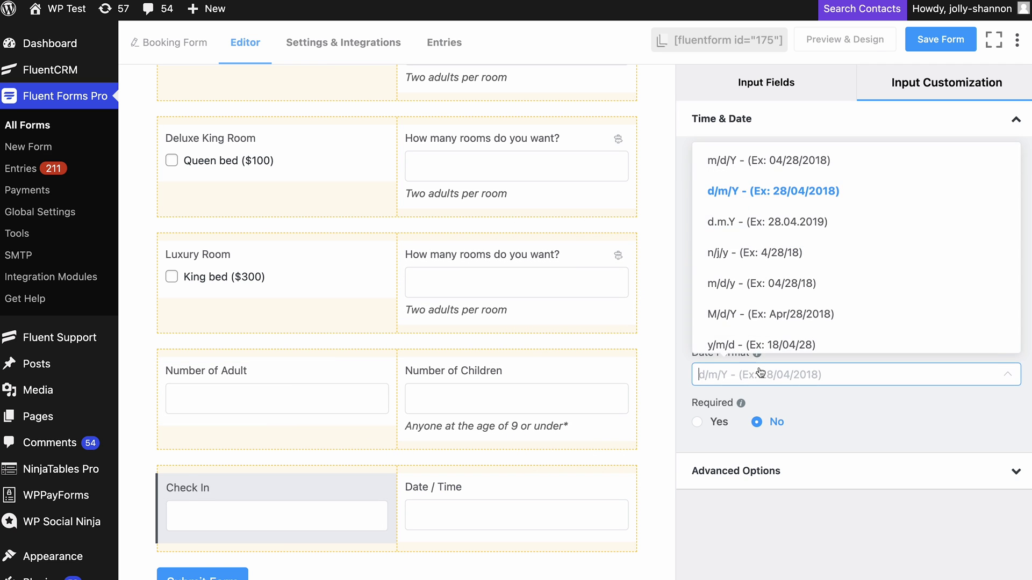
{"action": "left_click", "coordinate": [773, 283]}
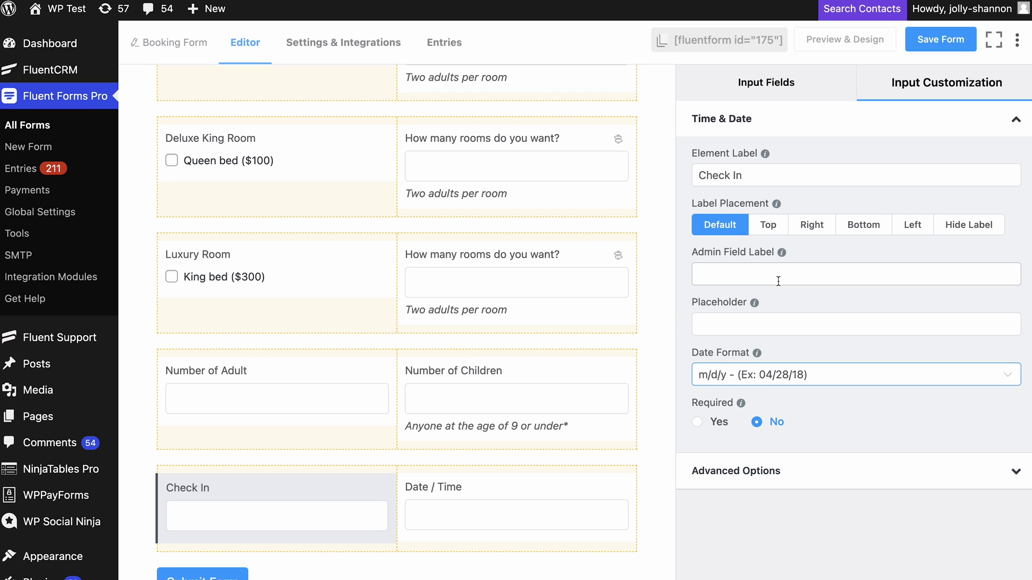
{"action": "left_click", "coordinate": [538, 486]}
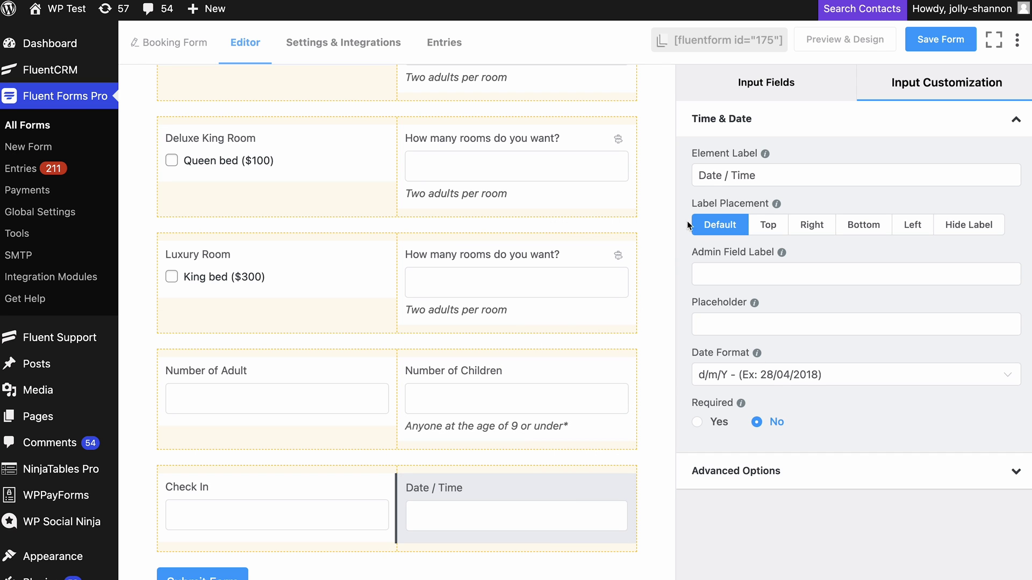
{"action": "left_click", "coordinate": [788, 373]}
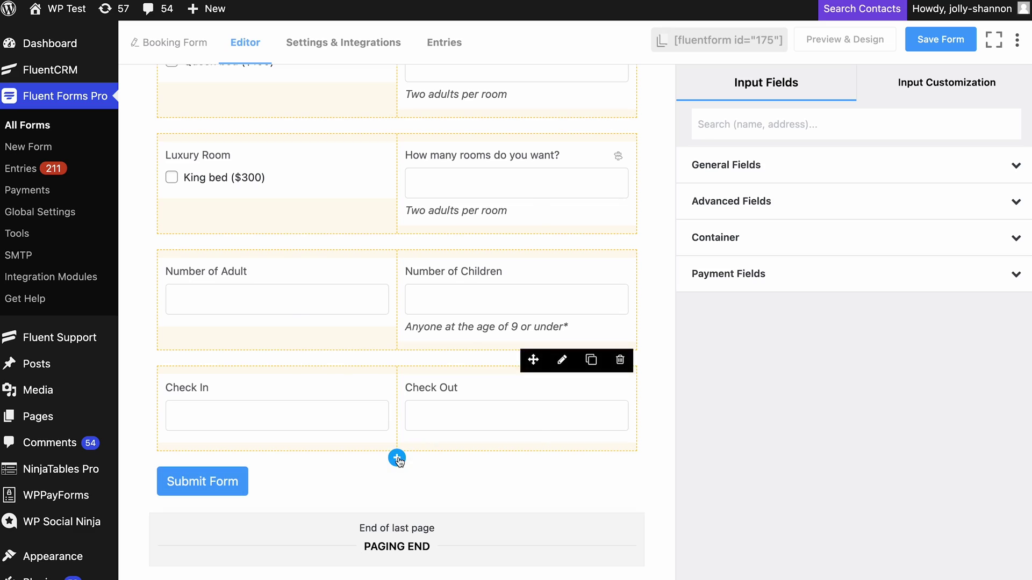
Add a required 'Do you want transport service?' radio question with help text '*Complimentary'.
{"action": "left_click", "coordinate": [398, 457]}
{"action": "type", "text": "radio"}
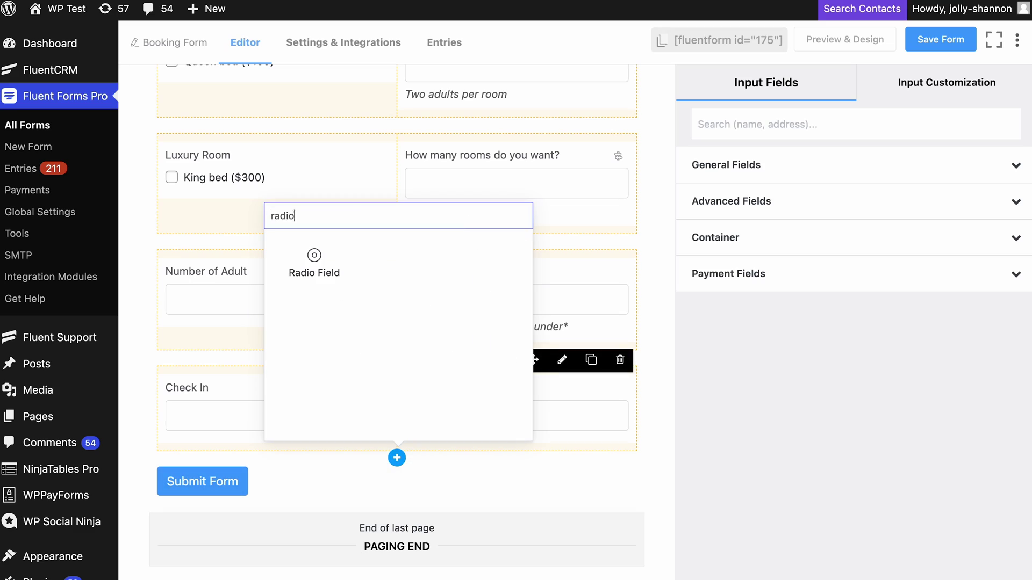
{"action": "left_click", "coordinate": [315, 272]}
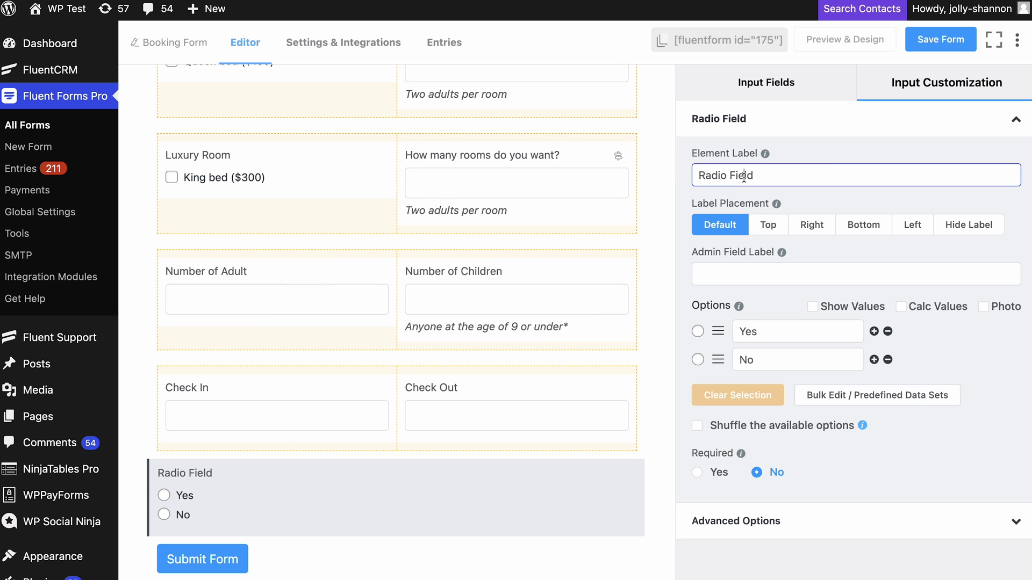
{"action": "left_click", "coordinate": [698, 471]}
{"action": "scroll", "coordinate": [702, 478], "scroll_direction": "down", "scroll_amount": 1}
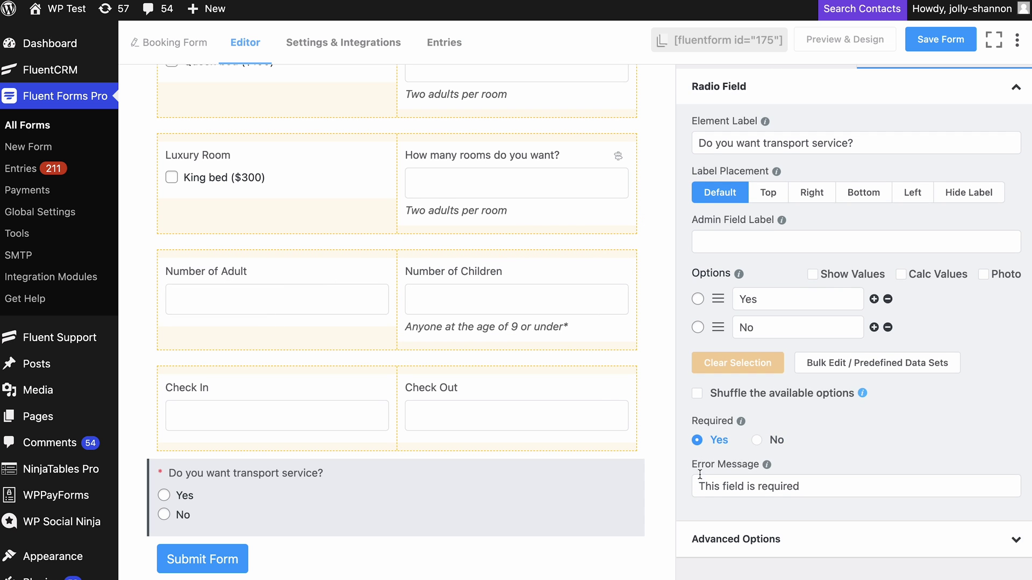
{"action": "left_click", "coordinate": [726, 535]}
{"action": "left_click", "coordinate": [763, 322]}
{"action": "type", "text": "*Complimentary"}
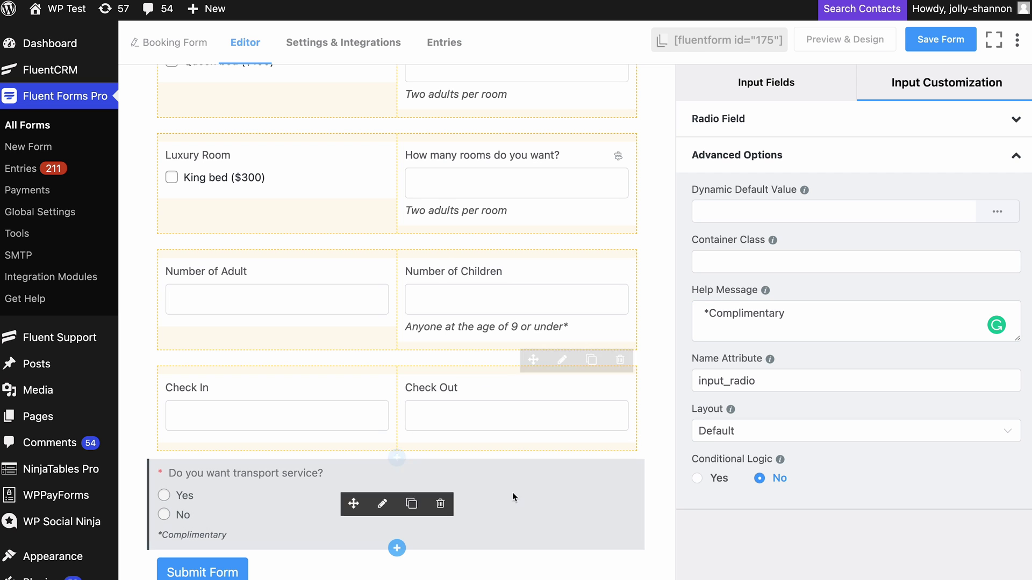
Add a 'Choose vehicle type' dropdown below it with vehicle options including Minivan.
{"action": "left_click", "coordinate": [396, 549]}
{"action": "type", "text": "drop"}
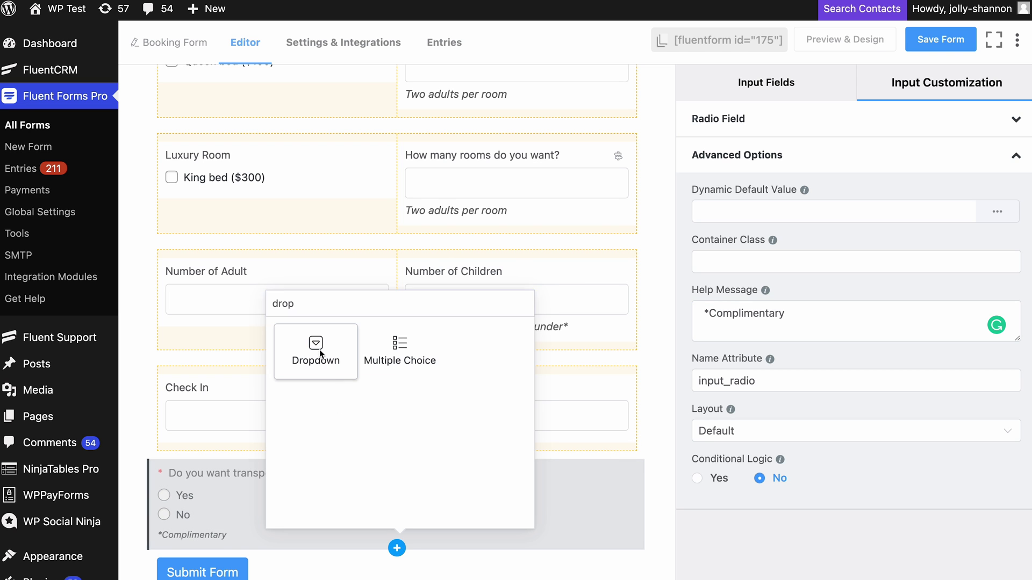
{"action": "left_click", "coordinate": [319, 354]}
{"action": "left_click", "coordinate": [733, 175]}
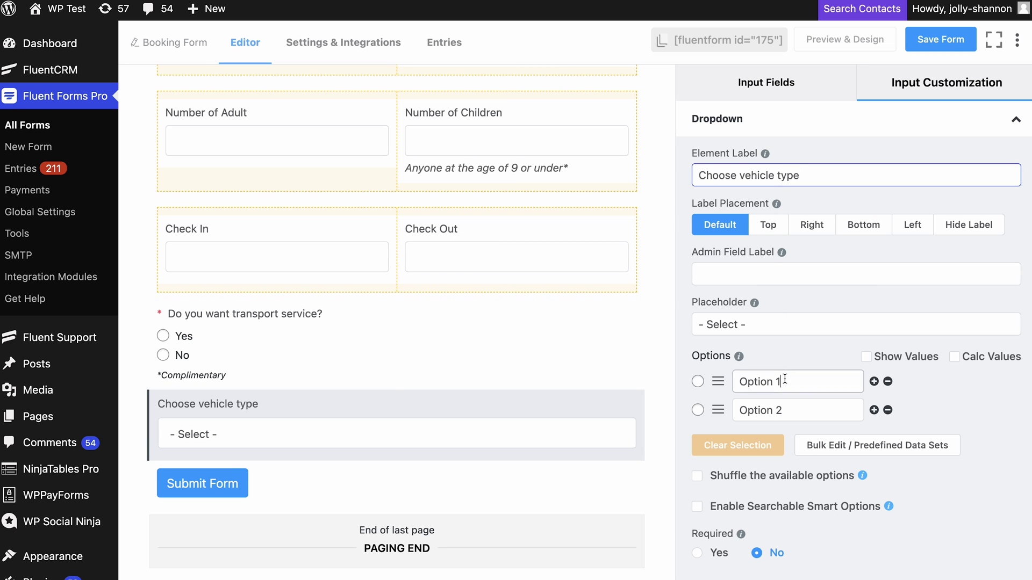
{"action": "key", "text": "ctrl+a"}
{"action": "type", "text": "Minivan"}
Show the vehicle dropdown only when the transport question equals Yes.
{"action": "left_click", "coordinate": [780, 538]}
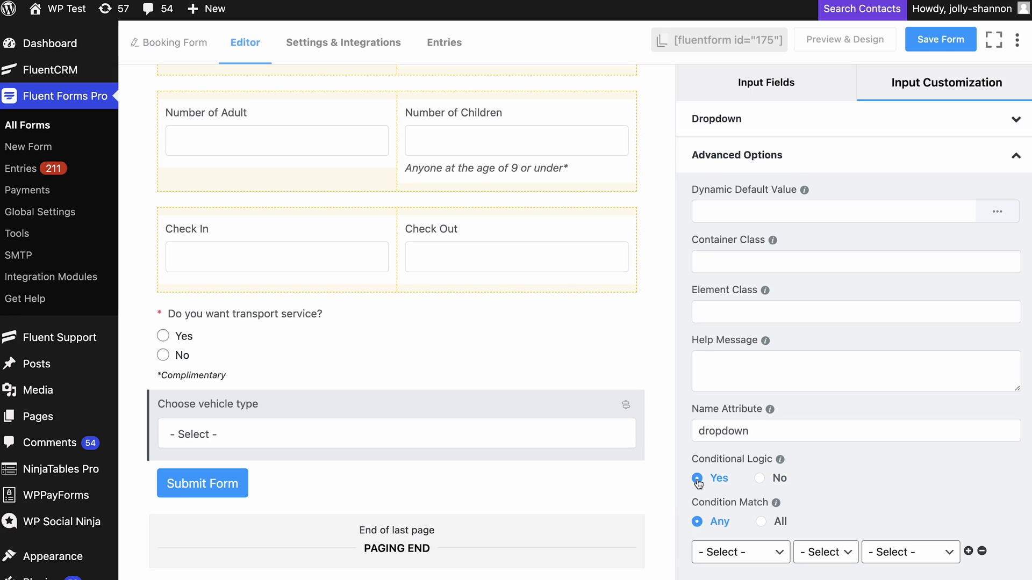
{"action": "scroll", "coordinate": [699, 484], "scroll_direction": "down", "scroll_amount": 1}
{"action": "left_click", "coordinate": [741, 526]}
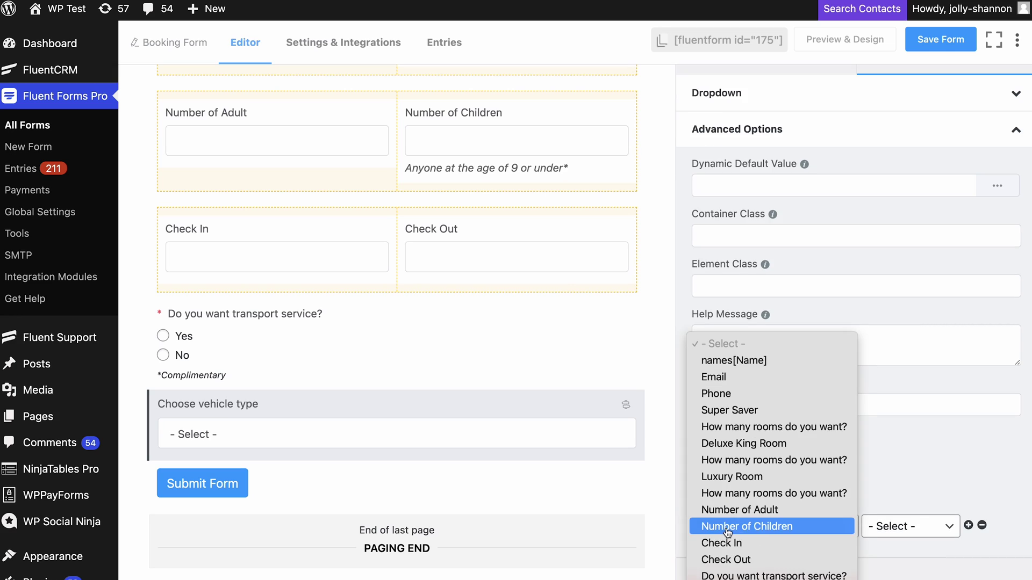
{"action": "left_click", "coordinate": [742, 574]}
{"action": "left_click", "coordinate": [824, 526]}
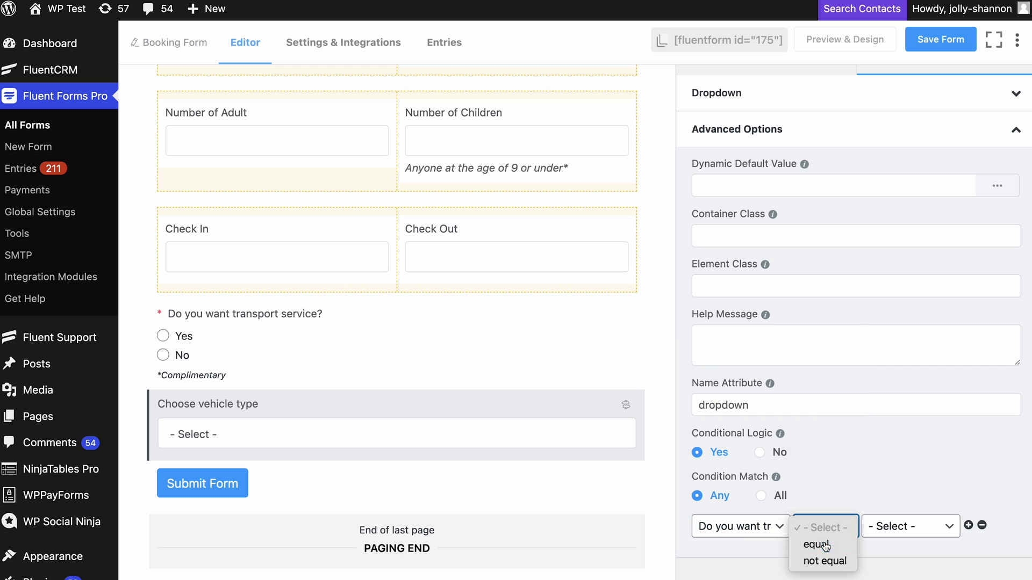
{"action": "left_click", "coordinate": [825, 546]}
{"action": "left_click", "coordinate": [908, 526]}
{"action": "left_click", "coordinate": [879, 546]}
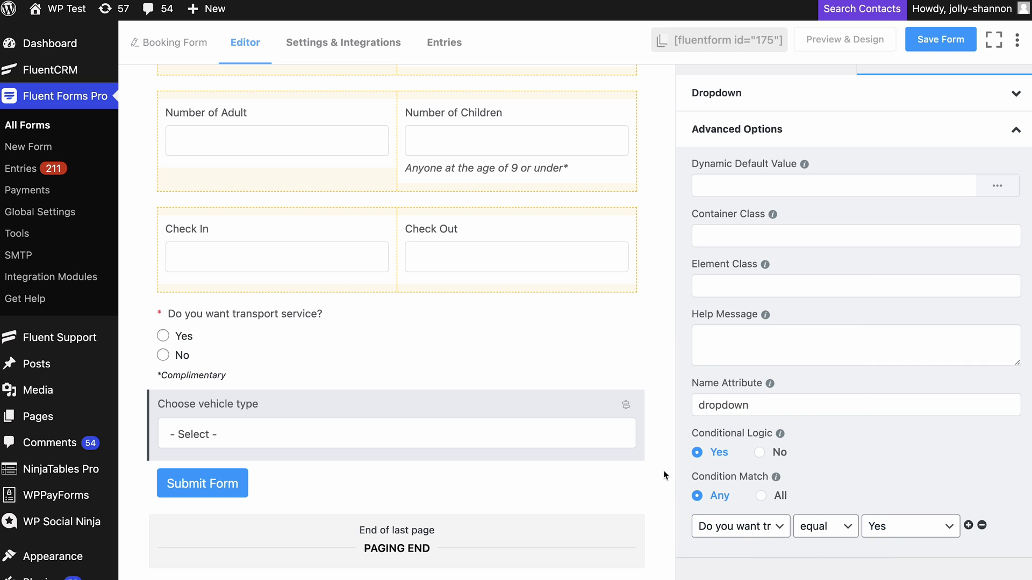
Add a 'Number of vehicle' Numeric Field below the vehicle type dropdown.
{"action": "left_click", "coordinate": [397, 459]}
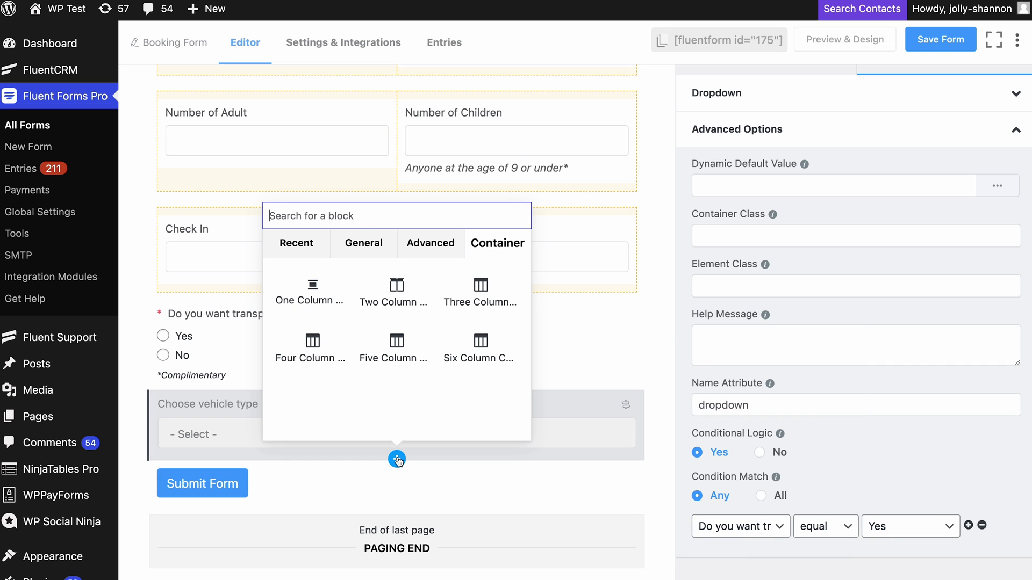
{"action": "left_click", "coordinate": [363, 255]}
{"action": "left_click", "coordinate": [394, 414]}
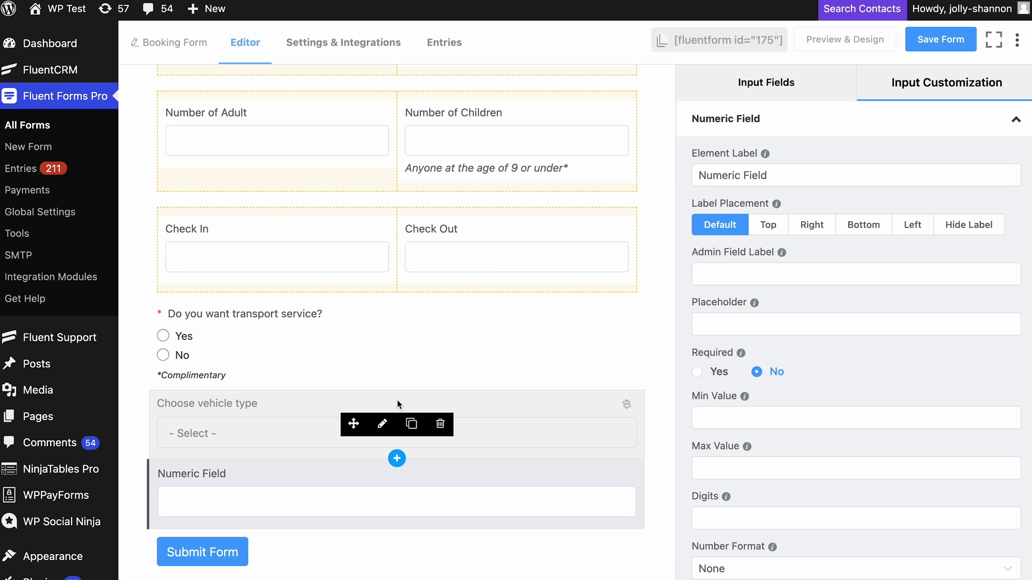
{"action": "left_click", "coordinate": [769, 176]}
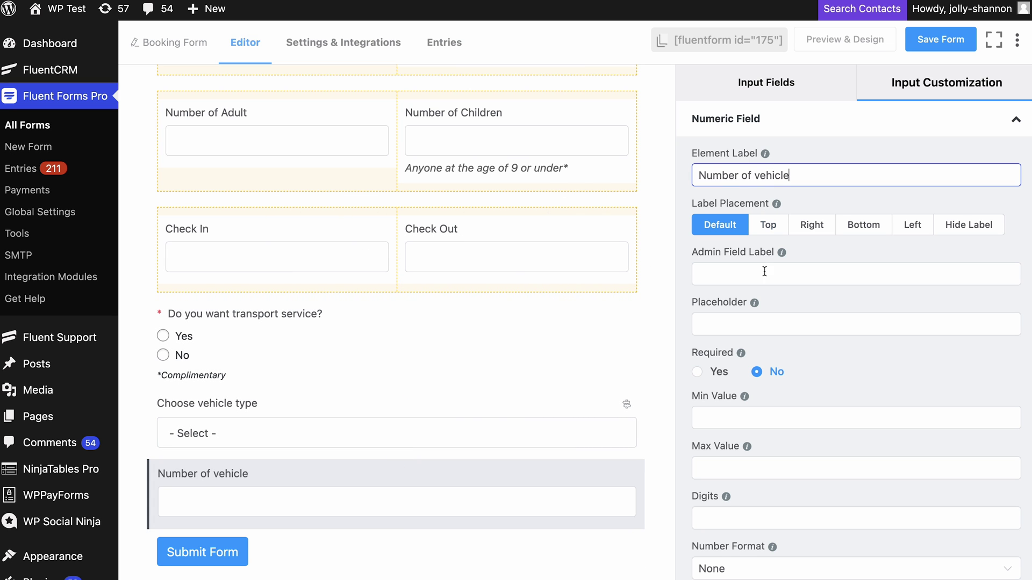
{"action": "type", "text": "1"}
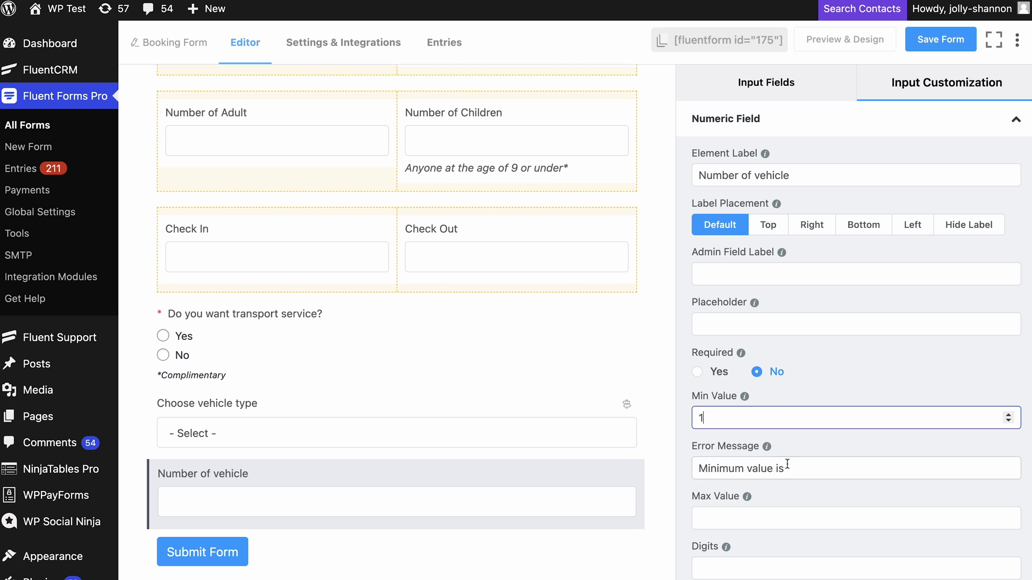
Limit the vehicle count to a minimum of 1 and maximum of 3, with matching error messages.
{"action": "left_click", "coordinate": [787, 463]}
{"action": "type", "text": "1"}
{"action": "left_click", "coordinate": [783, 520]}
{"action": "type", "text": "3"}
{"action": "scroll", "coordinate": [784, 533], "scroll_direction": "down", "scroll_amount": 2}
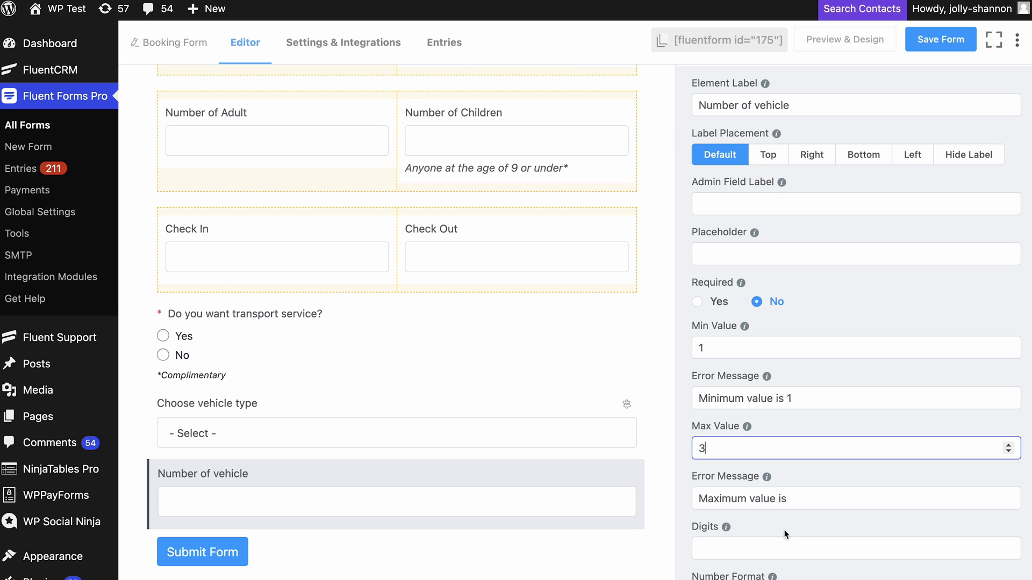
{"action": "left_click", "coordinate": [795, 504]}
{"action": "type", "text": "3"}
{"action": "scroll", "coordinate": [795, 504], "scroll_direction": "down", "scroll_amount": 3}
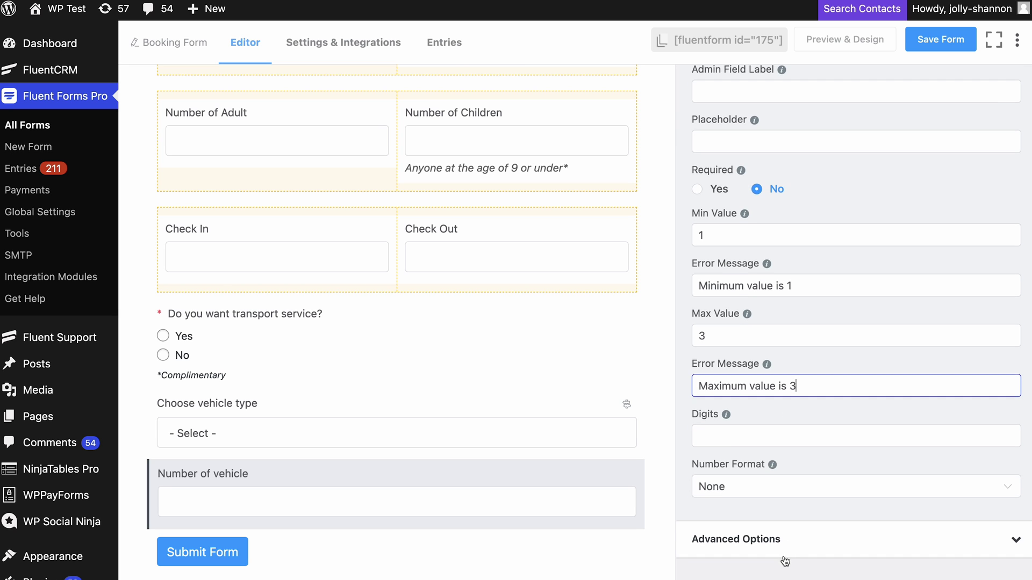
Enable conditional logic showing the field when Choose vehicle type equals Car.
{"action": "left_click", "coordinate": [784, 558]}
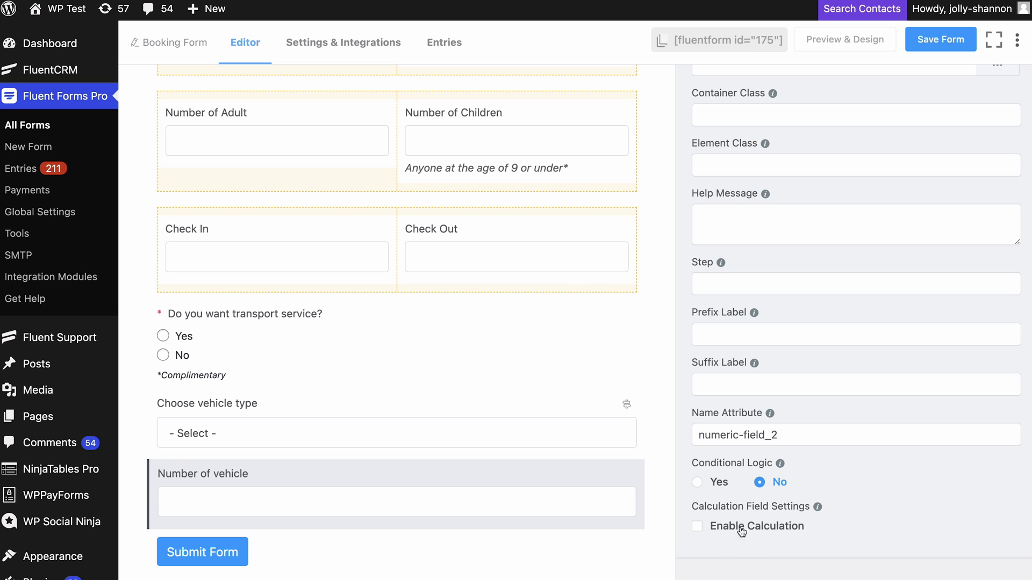
{"action": "left_click", "coordinate": [698, 482]}
{"action": "left_click", "coordinate": [736, 554]}
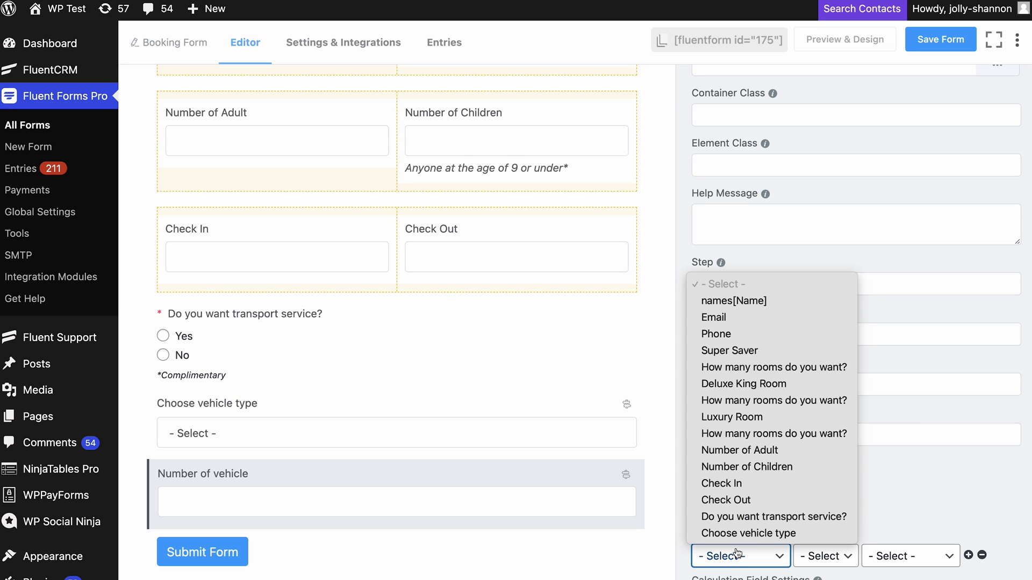
{"action": "left_click", "coordinate": [740, 539]}
{"action": "left_click", "coordinate": [810, 556]}
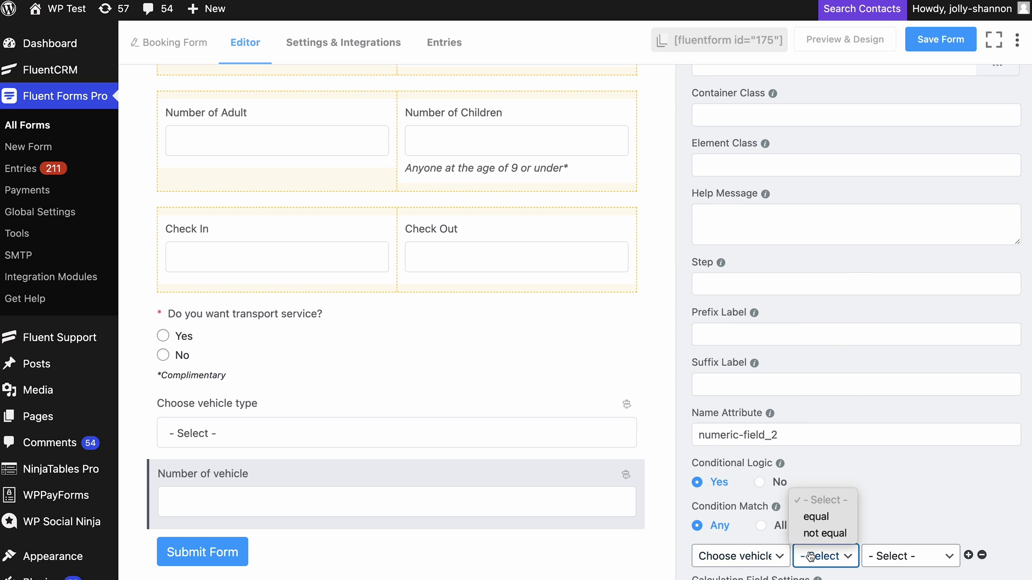
{"action": "left_click", "coordinate": [816, 521]}
{"action": "left_click", "coordinate": [910, 556]}
{"action": "left_click", "coordinate": [906, 519]}
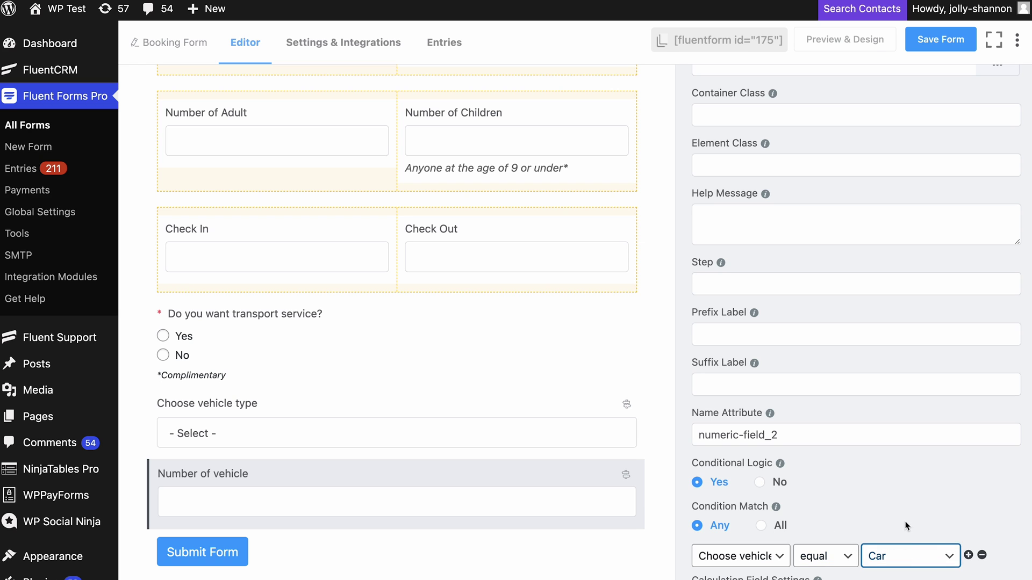
Add a second condition: Choose vehicle type equals Minivan.
{"action": "left_click", "coordinate": [968, 555]}
{"action": "left_click", "coordinate": [780, 539]}
{"action": "left_click", "coordinate": [779, 541]}
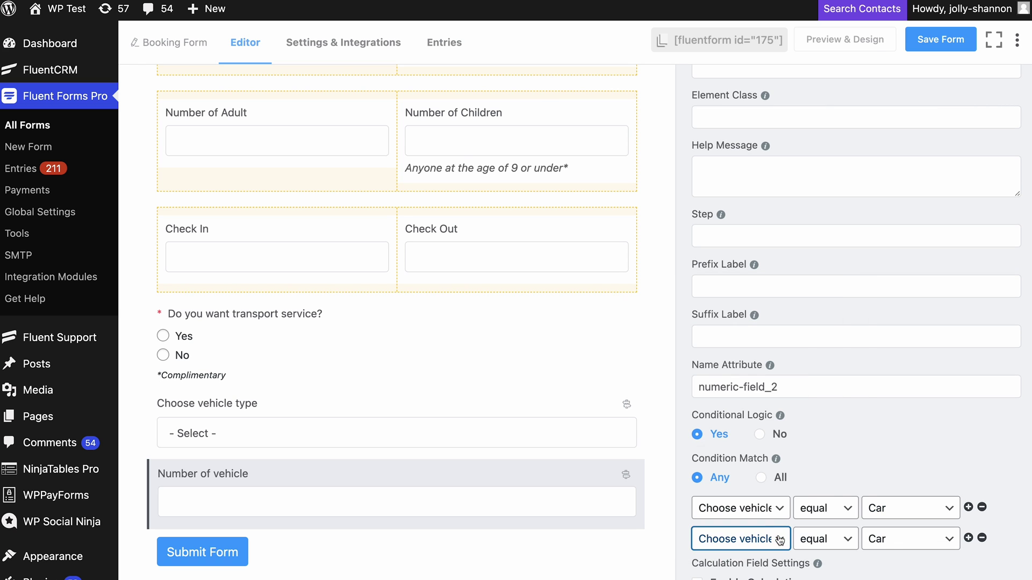
{"action": "left_click", "coordinate": [866, 544]}
{"action": "left_click", "coordinate": [886, 556]}
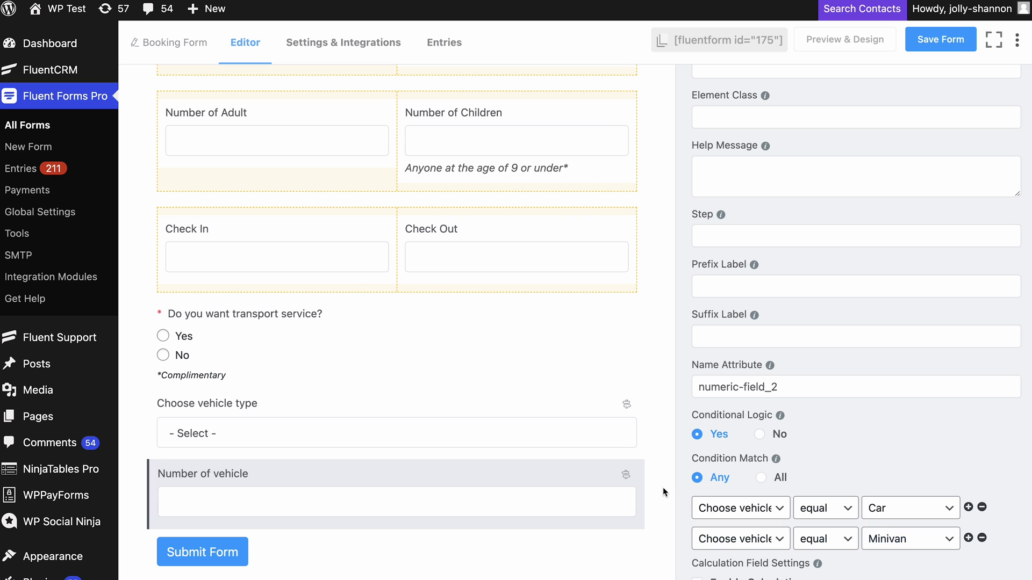
{"action": "scroll", "coordinate": [663, 488], "scroll_direction": "up", "scroll_amount": 10}
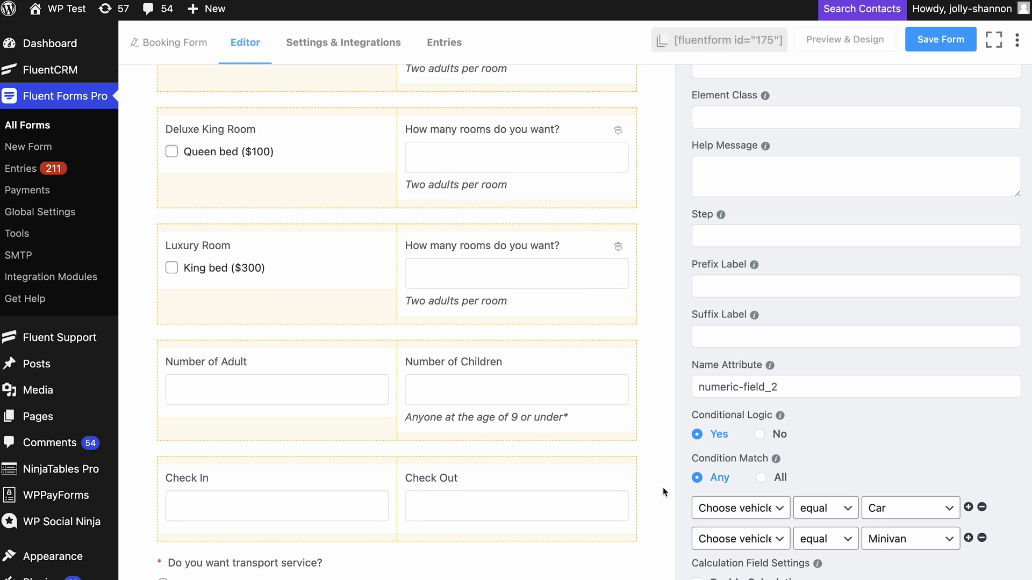
{"action": "scroll", "coordinate": [663, 488], "scroll_direction": "up", "scroll_amount": 4}
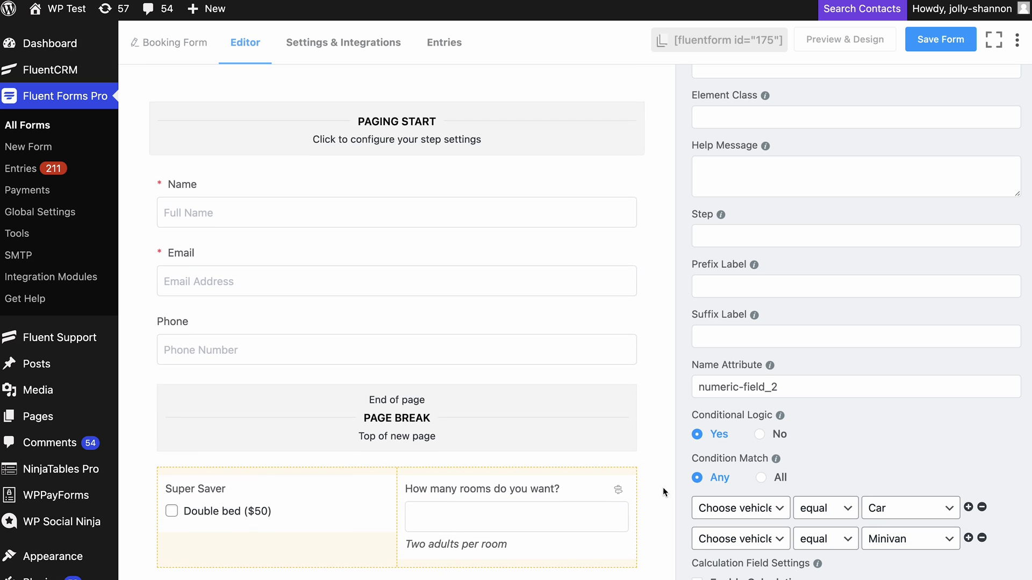
{"action": "scroll", "coordinate": [663, 488], "scroll_direction": "down", "scroll_amount": 13}
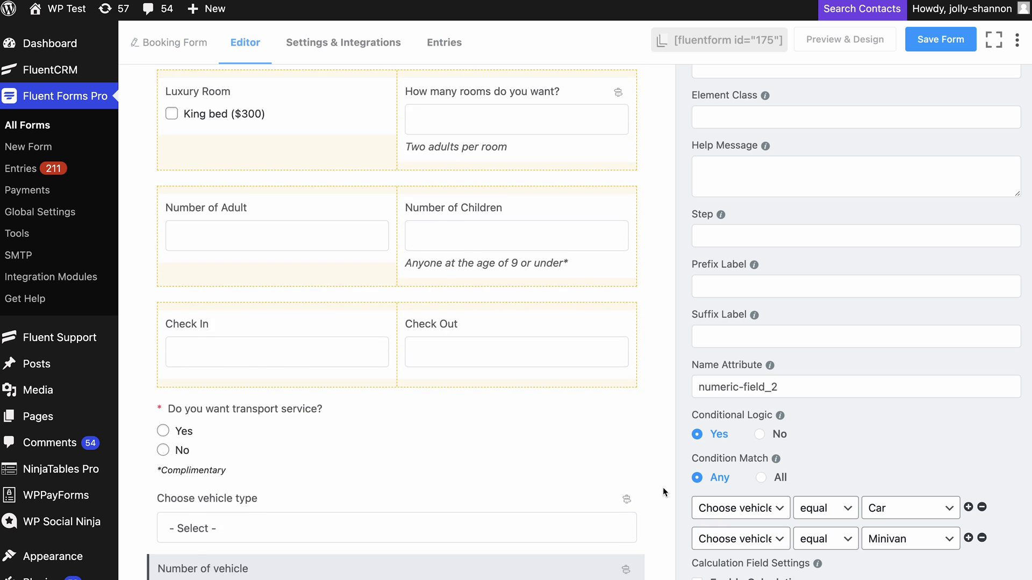
{"action": "scroll", "coordinate": [663, 488], "scroll_direction": "down", "scroll_amount": 3}
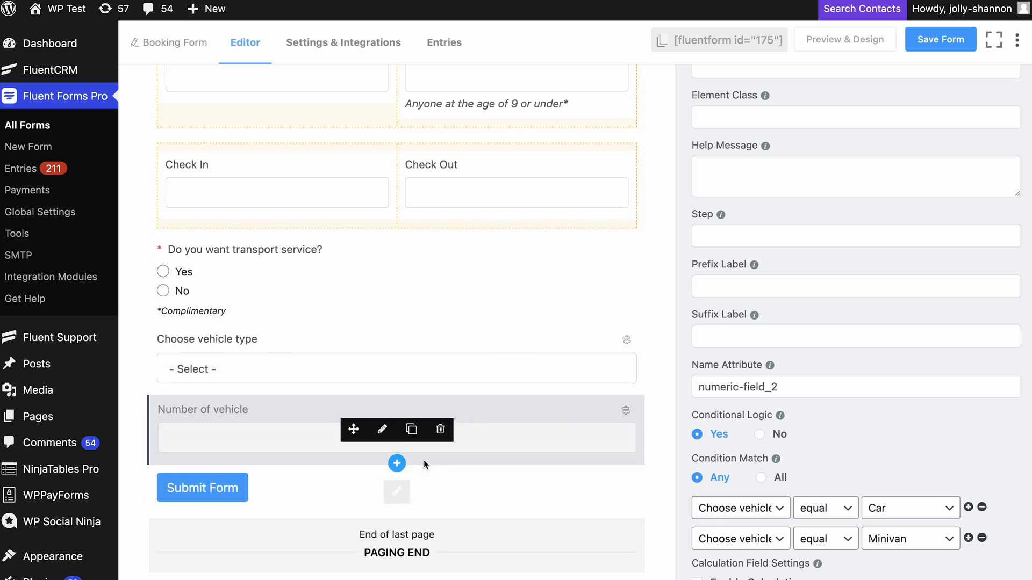
Insert a Simple Text question for allergies below Number of vehicle.
{"action": "left_click", "coordinate": [396, 464]}
{"action": "type", "text": "text"}
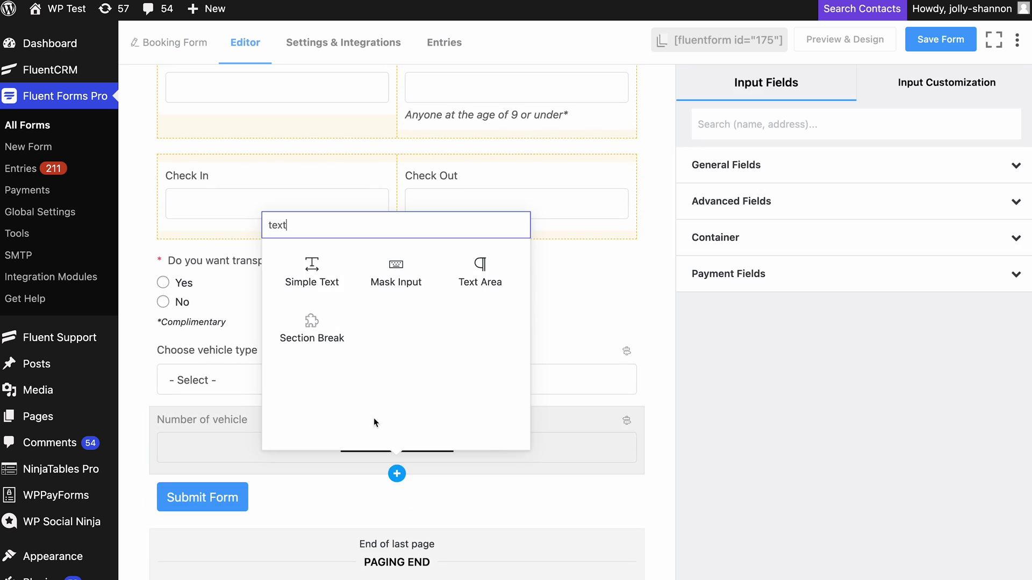
{"action": "left_click", "coordinate": [306, 284]}
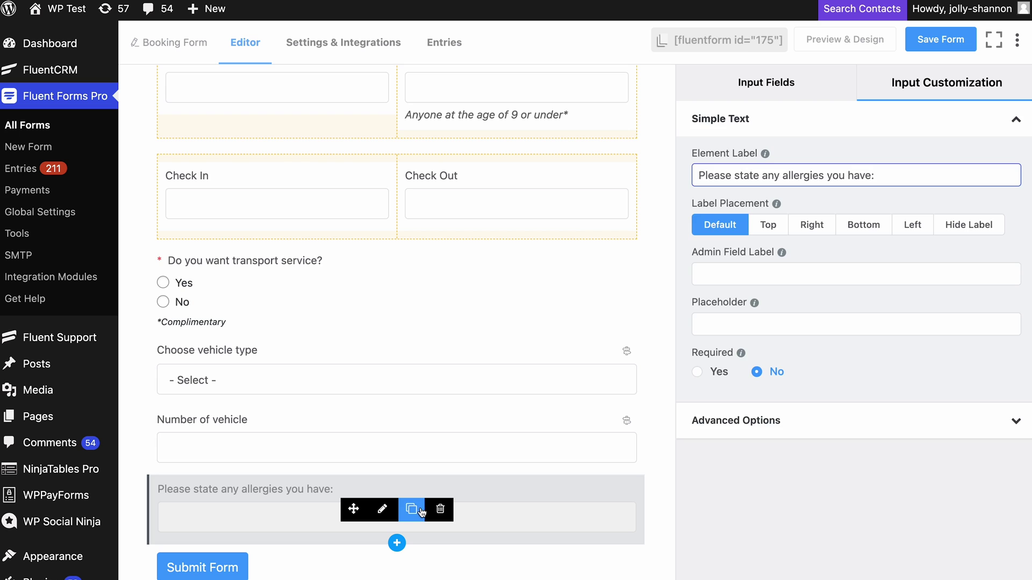
Duplicate the allergies question and relabel the copy Special Instructions.
{"action": "left_click", "coordinate": [412, 509]}
{"action": "scroll", "coordinate": [425, 506], "scroll_direction": "down", "scroll_amount": 4}
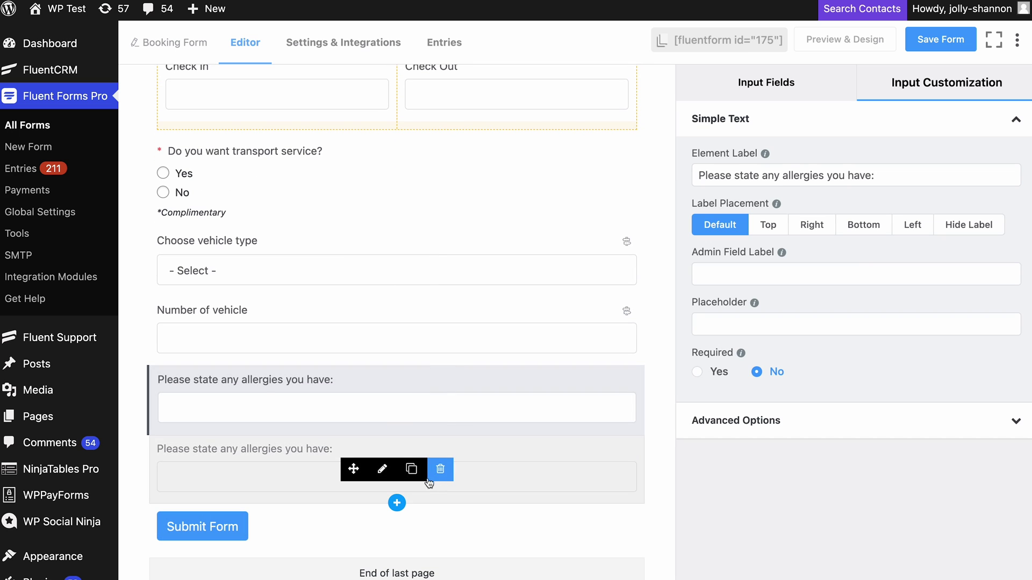
{"action": "left_click", "coordinate": [383, 469]}
{"action": "mouse_move", "coordinate": [776, 203]}
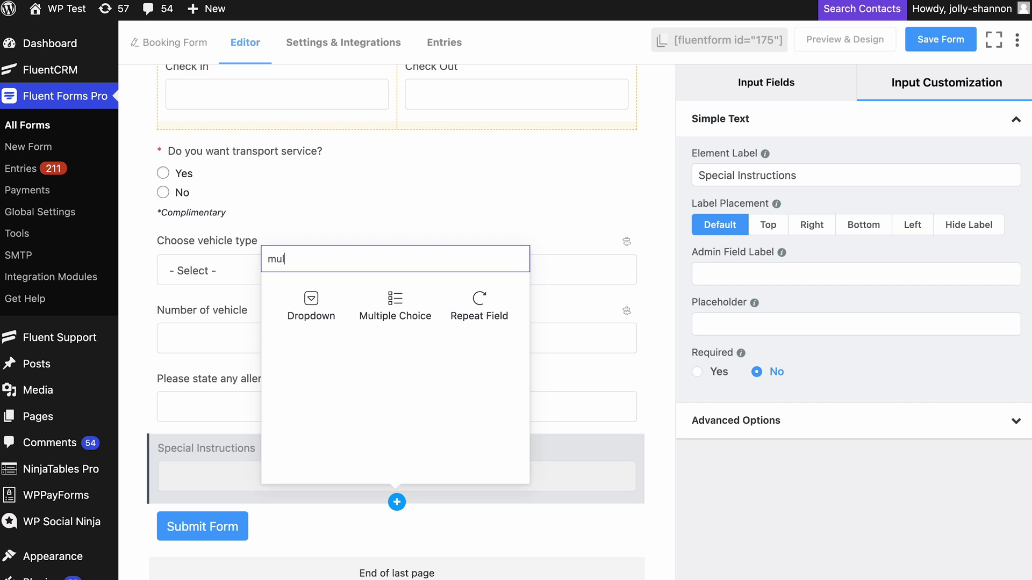
Add a 'How did you find us?' Multiple Choice question with three answer options.
{"action": "left_click", "coordinate": [395, 305]}
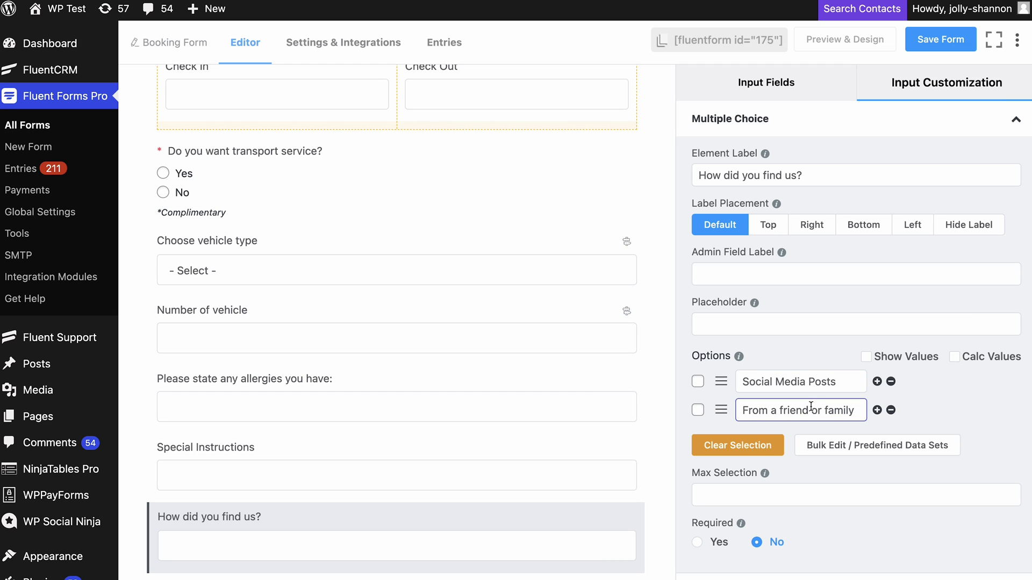
{"action": "left_click", "coordinate": [876, 412]}
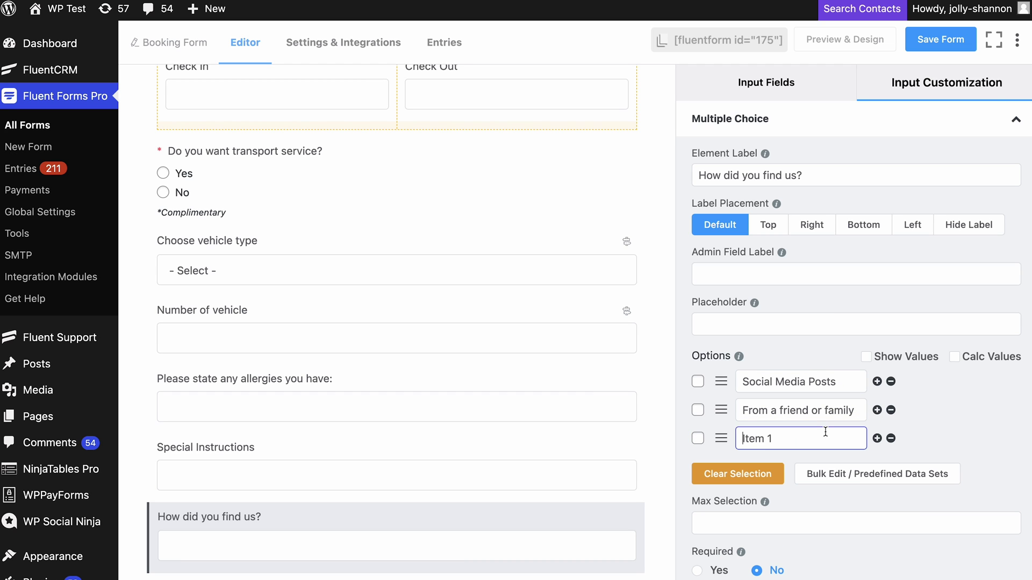
{"action": "scroll", "coordinate": [636, 488], "scroll_direction": "down", "scroll_amount": 2}
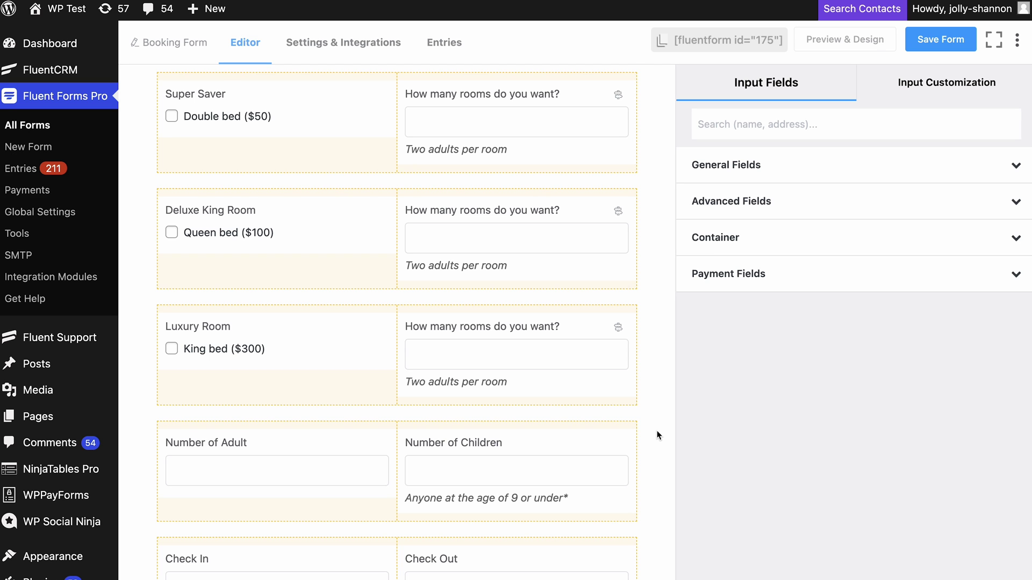
{"action": "scroll", "coordinate": [657, 435], "scroll_direction": "down", "scroll_amount": 10}
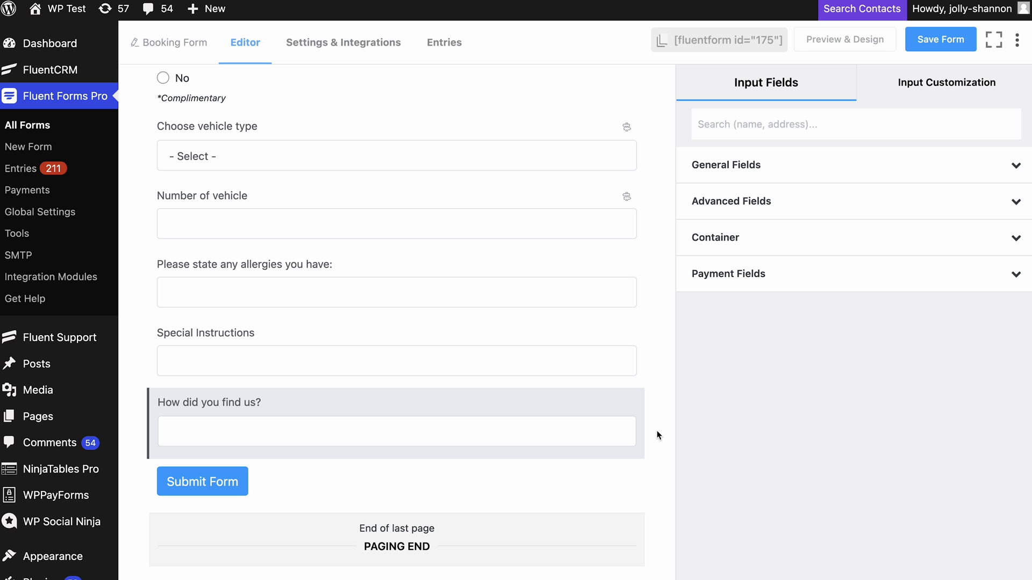
Insert a Form Step before Submit with Proceed to Payment as its next button text.
{"action": "left_click", "coordinate": [747, 206]}
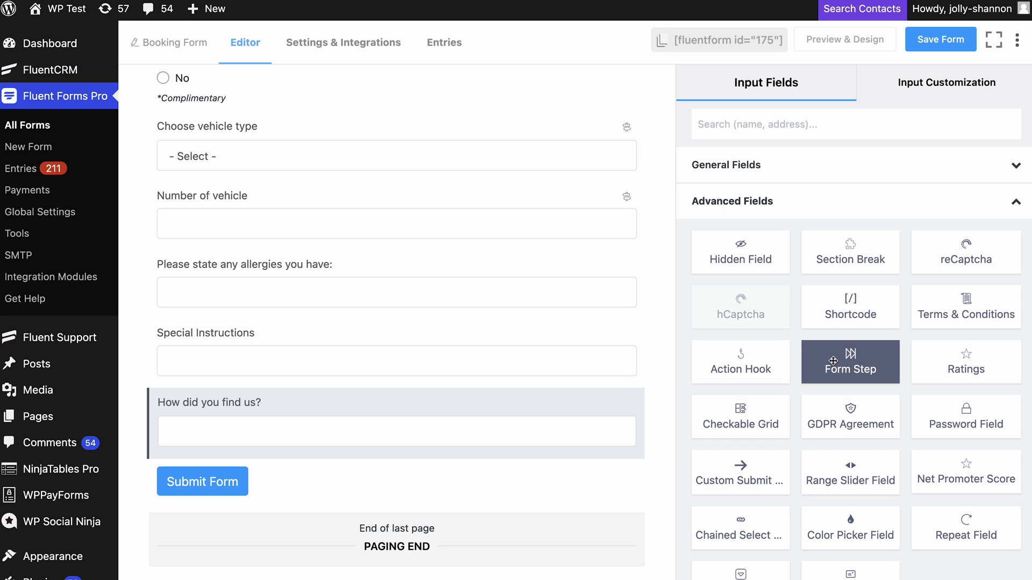
{"action": "left_click", "coordinate": [833, 361]}
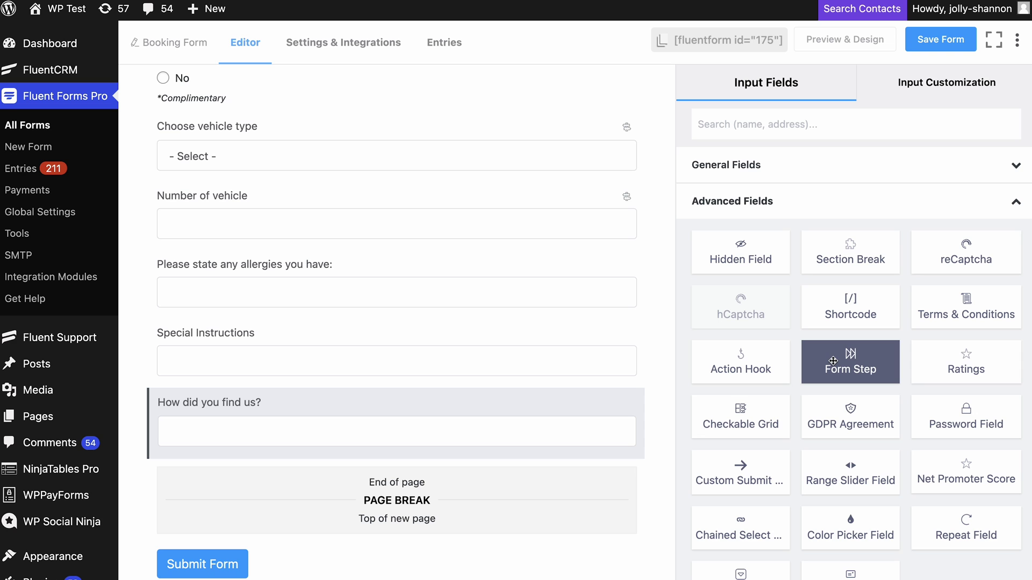
{"action": "scroll", "coordinate": [666, 414], "scroll_direction": "down", "scroll_amount": 3}
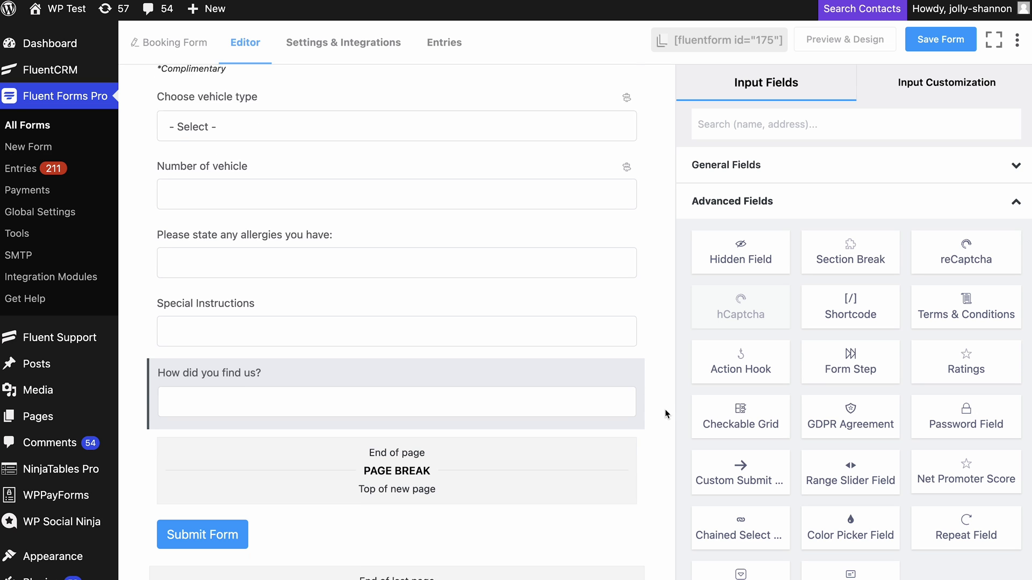
{"action": "left_click", "coordinate": [386, 426]}
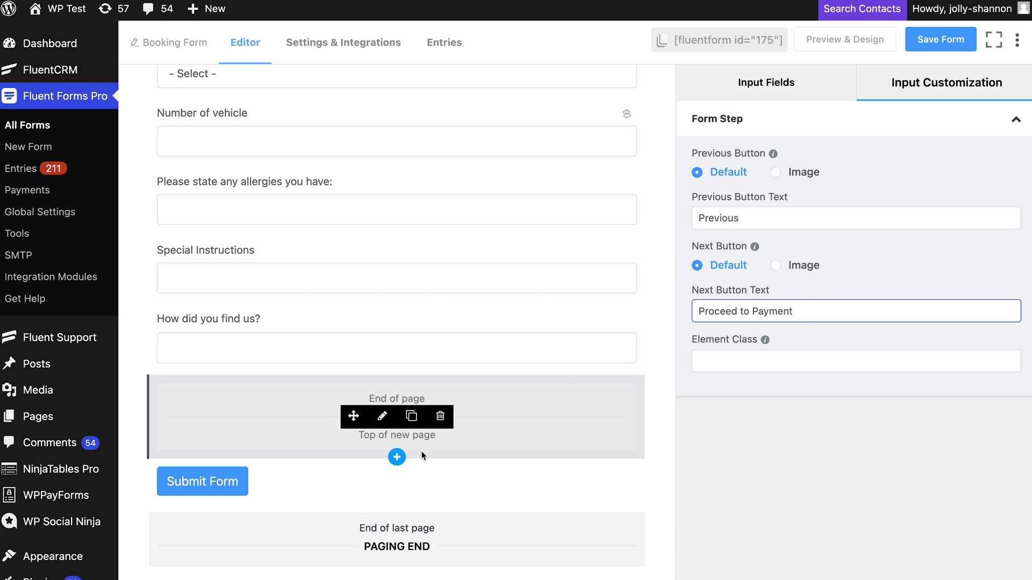
Add Payment Summary and Payment Method to the new step, with a Coupon field above the summary.
{"action": "left_click", "coordinate": [398, 457]}
{"action": "type", "text": "pay"}
{"action": "left_click", "coordinate": [478, 325]}
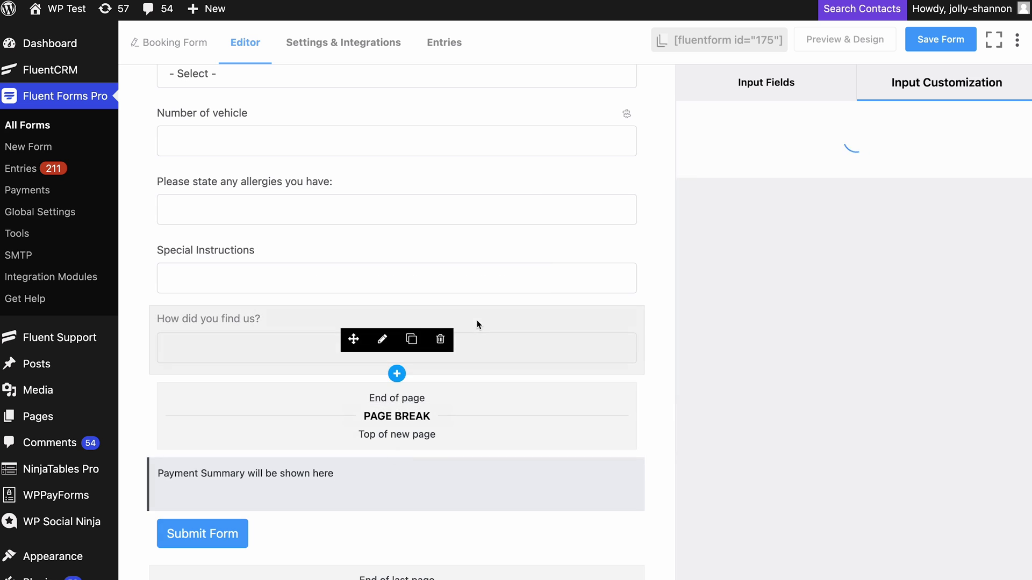
{"action": "left_click", "coordinate": [772, 89]}
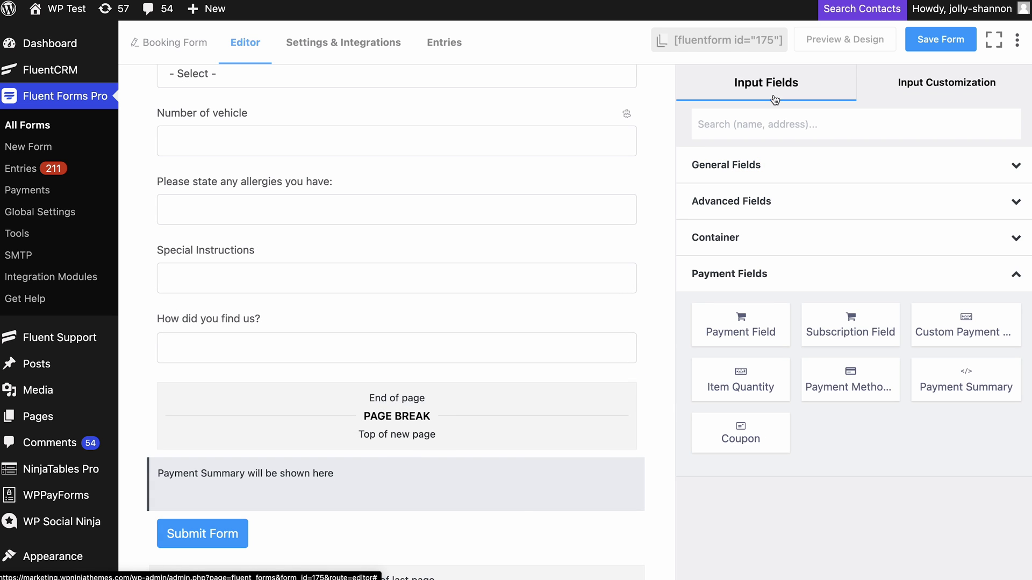
{"action": "left_click", "coordinate": [843, 378]}
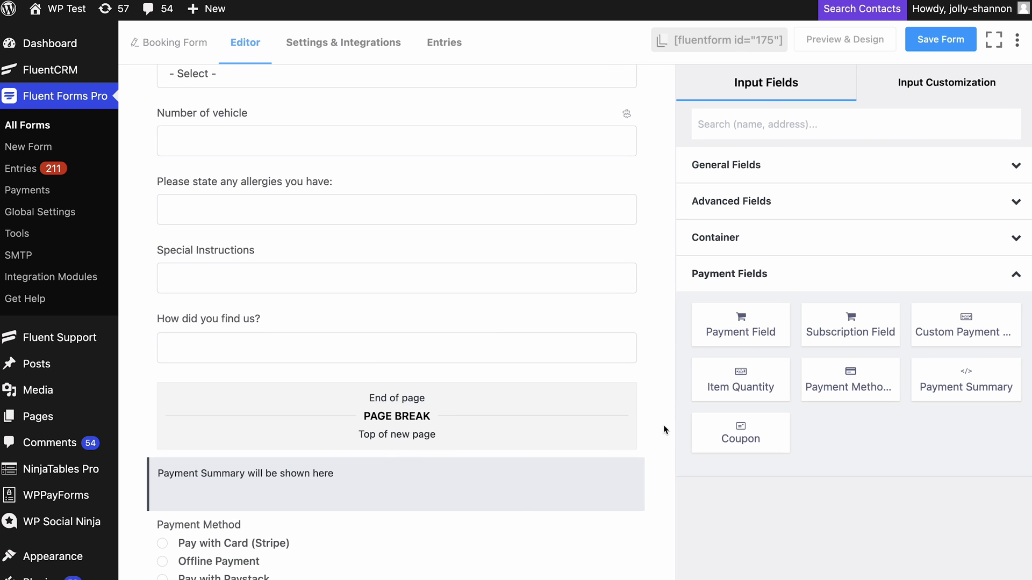
{"action": "scroll", "coordinate": [663, 425], "scroll_direction": "down", "scroll_amount": 1}
{"action": "scroll", "coordinate": [663, 430], "scroll_direction": "down", "scroll_amount": 3}
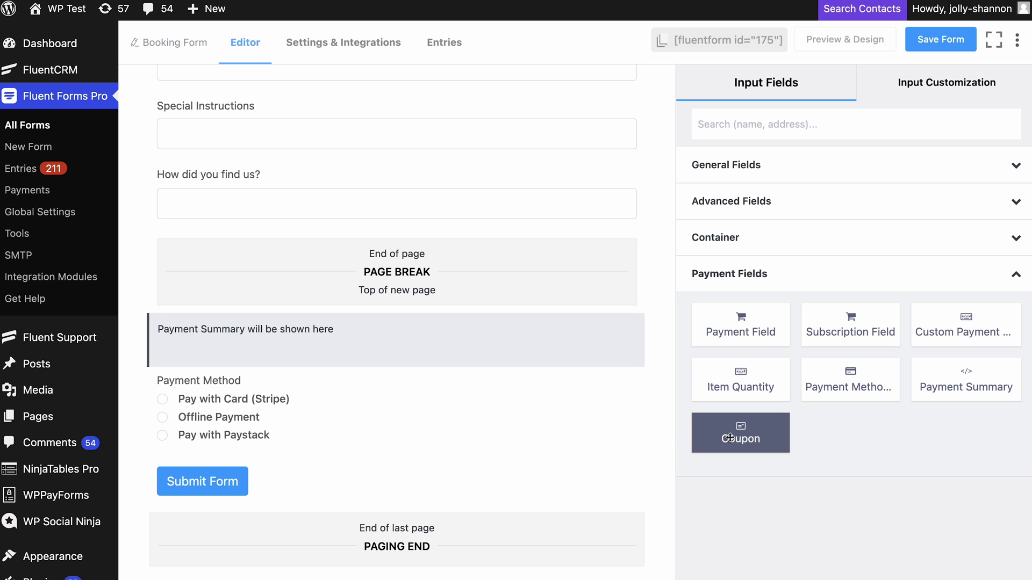
{"action": "left_click_drag", "start_coordinate": [705, 430], "coordinate": [487, 327]}
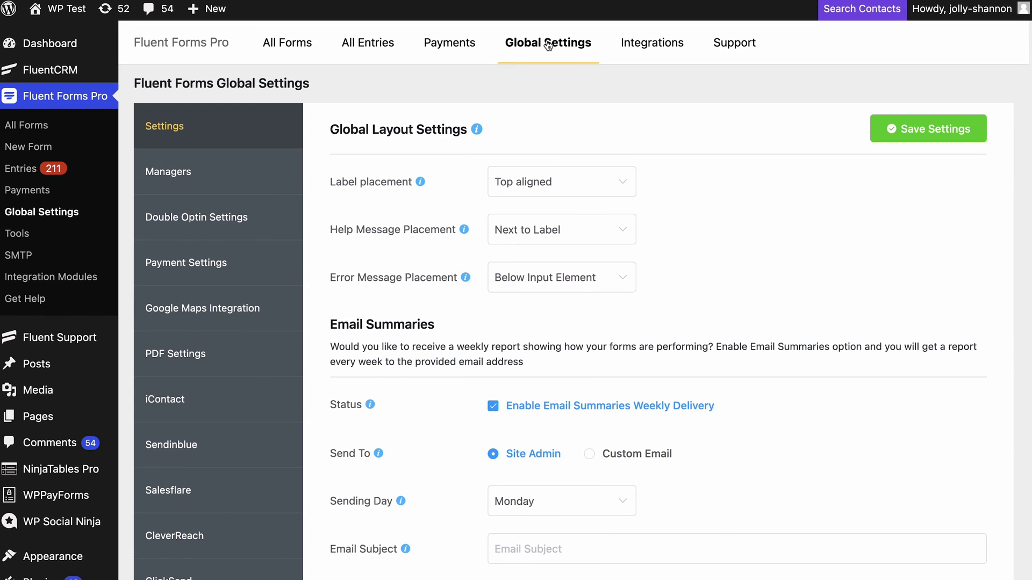
Add Booking Form to the 20PERCENT Booking Coupon's applicable forms and save the coupon.
{"action": "left_click", "coordinate": [240, 260]}
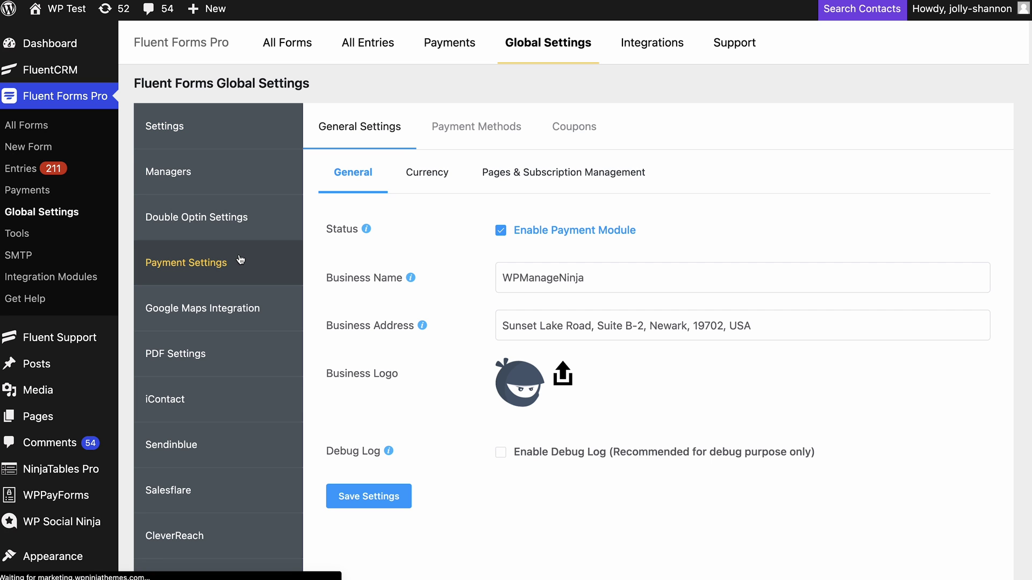
{"action": "left_click", "coordinate": [573, 127]}
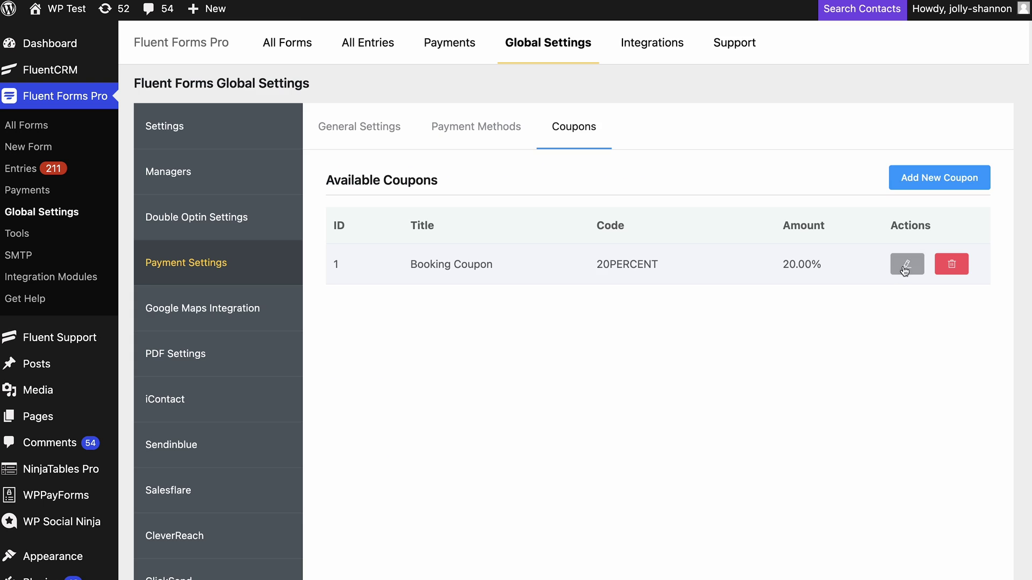
{"action": "left_click", "coordinate": [907, 266]}
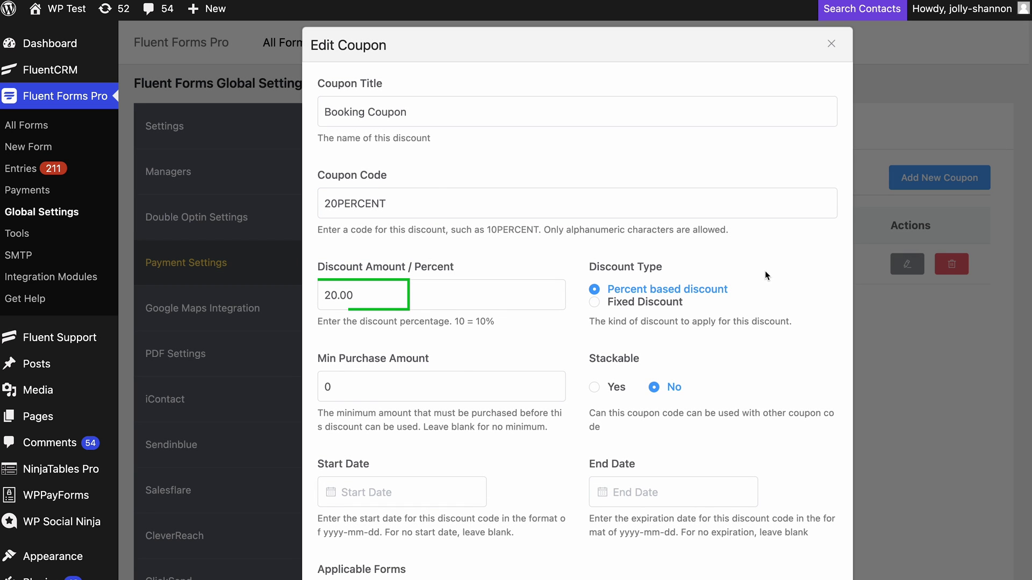
{"action": "scroll", "coordinate": [766, 275], "scroll_direction": "down", "scroll_amount": 5}
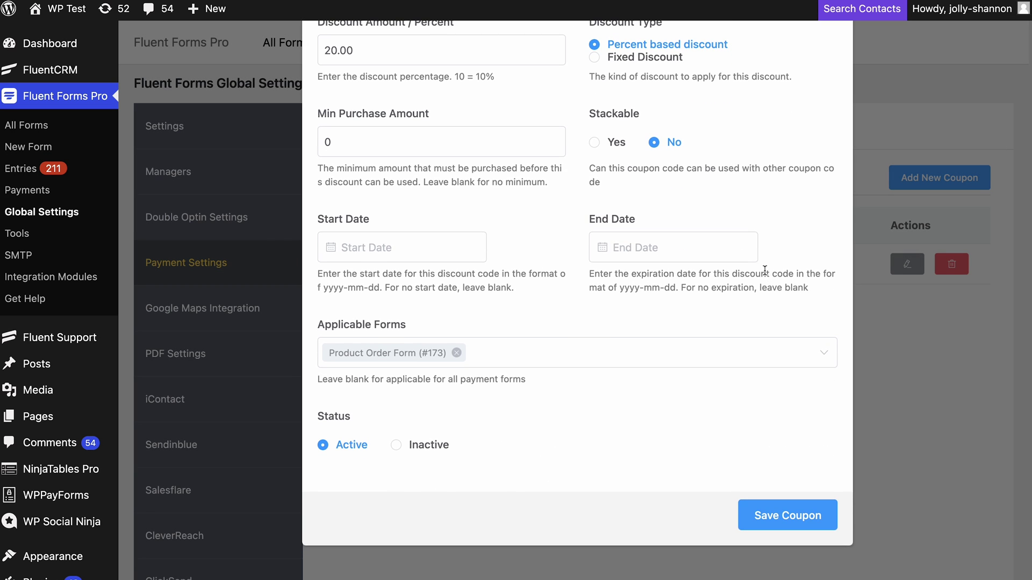
{"action": "left_click", "coordinate": [783, 353]}
{"action": "scroll", "coordinate": [700, 269], "scroll_direction": "down", "scroll_amount": 1}
{"action": "left_click", "coordinate": [676, 305]}
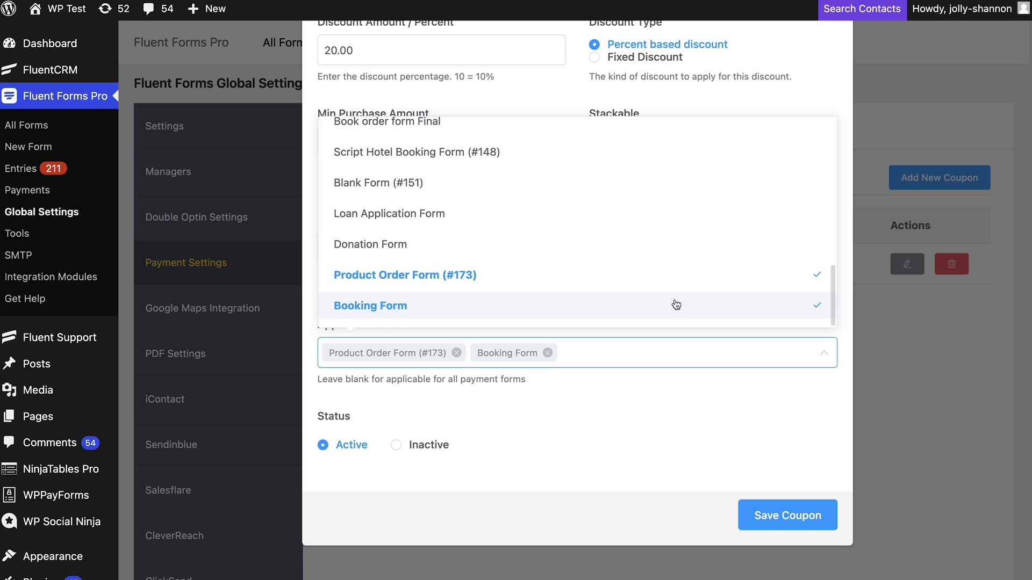
{"action": "left_click", "coordinate": [702, 410]}
{"action": "left_click", "coordinate": [774, 516]}
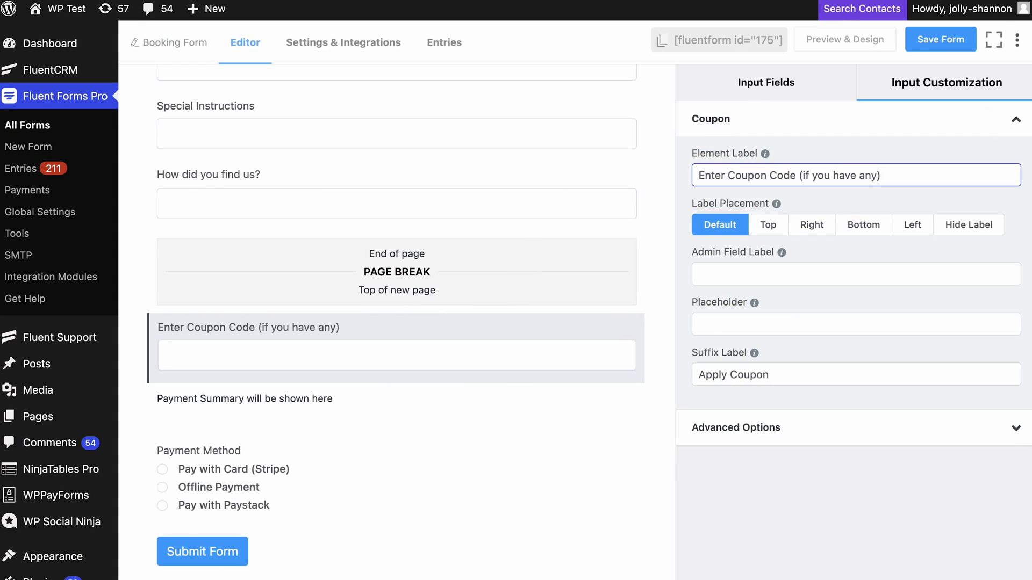
Save the form, then preview it: decline transport, pick Social Media Posts, proceed to payment.
{"action": "left_click", "coordinate": [947, 52]}
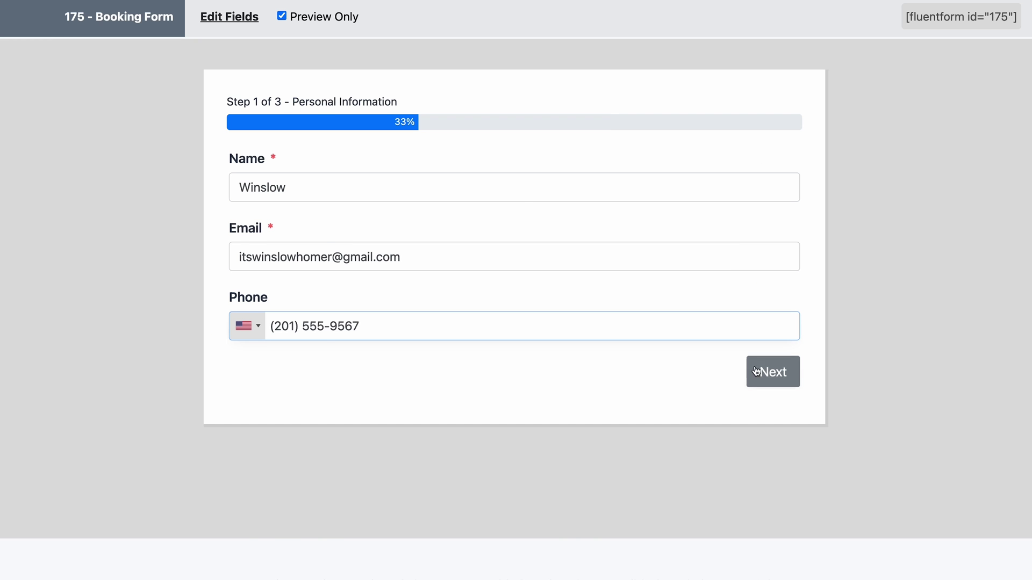
{"action": "left_click", "coordinate": [756, 371]}
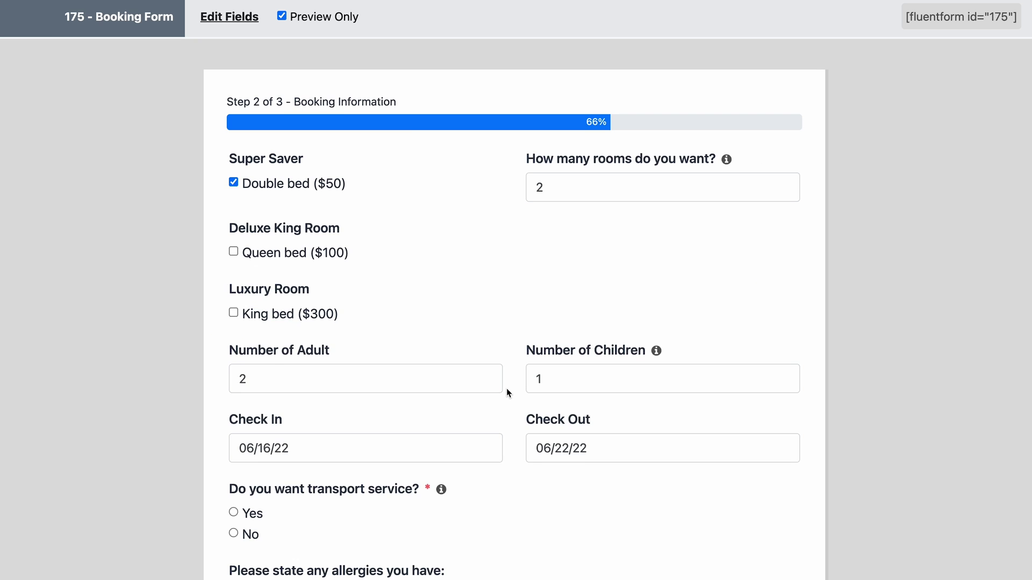
{"action": "scroll", "coordinate": [506, 388], "scroll_direction": "down", "scroll_amount": 5}
{"action": "left_click", "coordinate": [235, 361]}
{"action": "scroll", "coordinate": [253, 434], "scroll_direction": "down", "scroll_amount": 3}
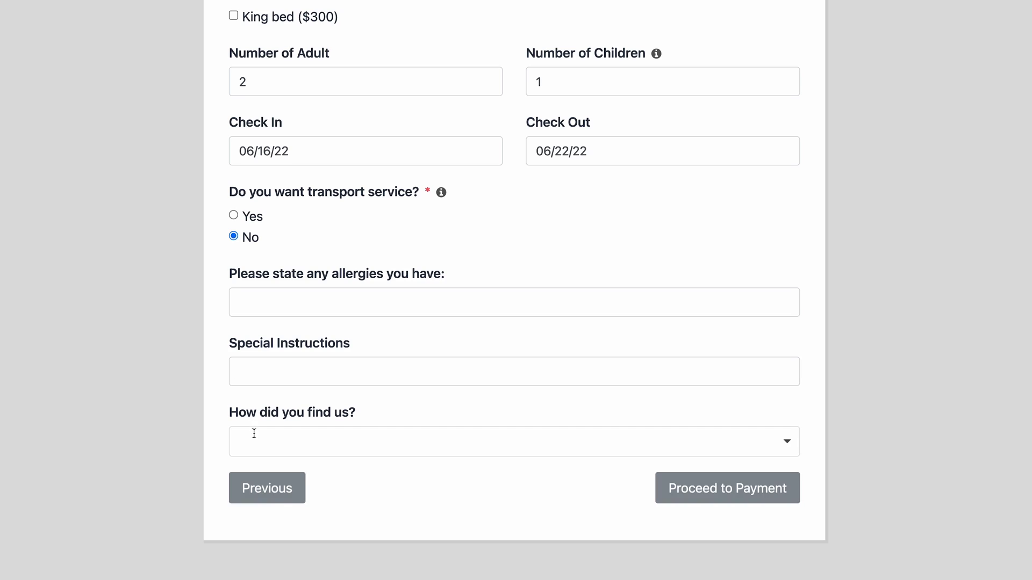
{"action": "left_click", "coordinate": [253, 433]}
{"action": "left_click", "coordinate": [629, 473]}
{"action": "left_click", "coordinate": [667, 489]}
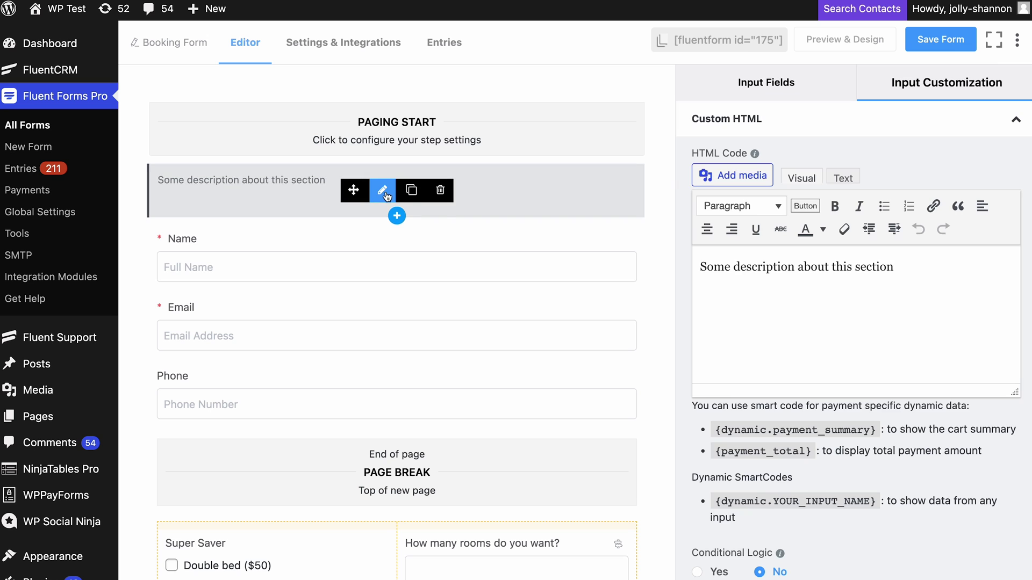
Paste the Brooklyn Hotel & Resort header over the placeholder description, check step settings, and save.
{"action": "key", "text": "ctrl+a"}
{"action": "type", "text": "Brooklyn Hotel & Resort A hotel at the heart of everything Address : 3491 Henry Ford Avenue, Tulsa, OK, Oklahoma, 74120"}
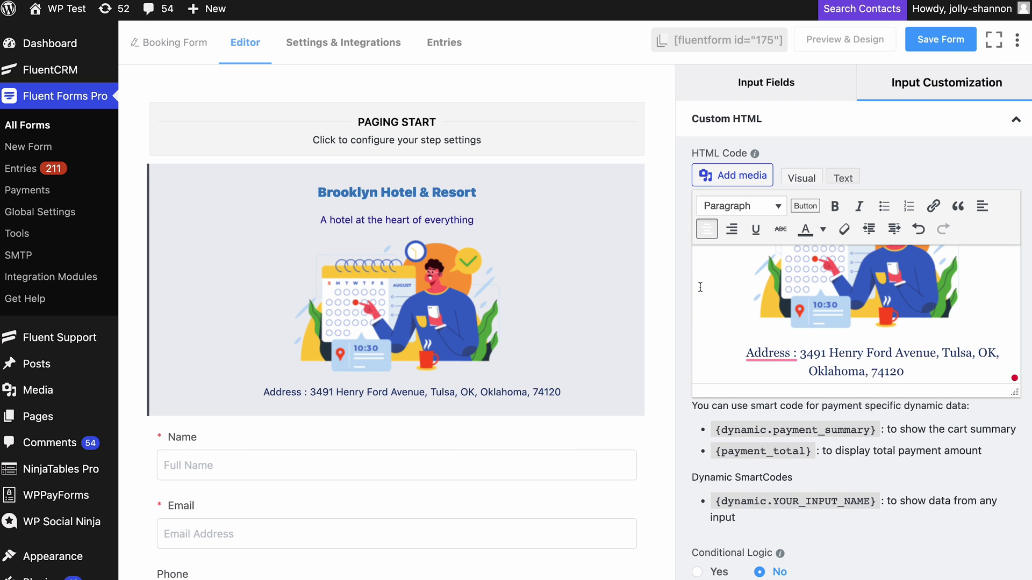
{"action": "left_click", "coordinate": [398, 130]}
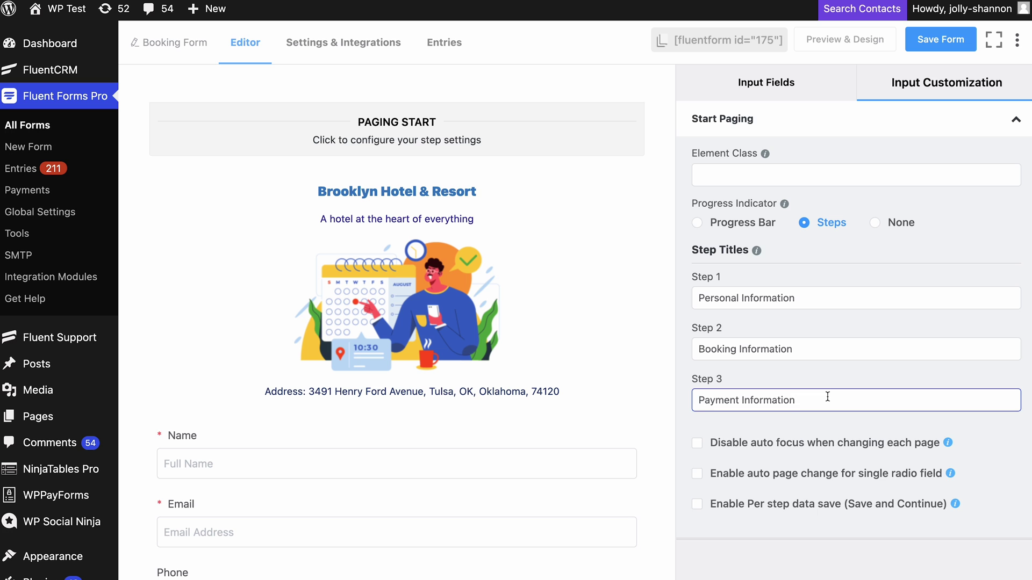
{"action": "left_click", "coordinate": [938, 49]}
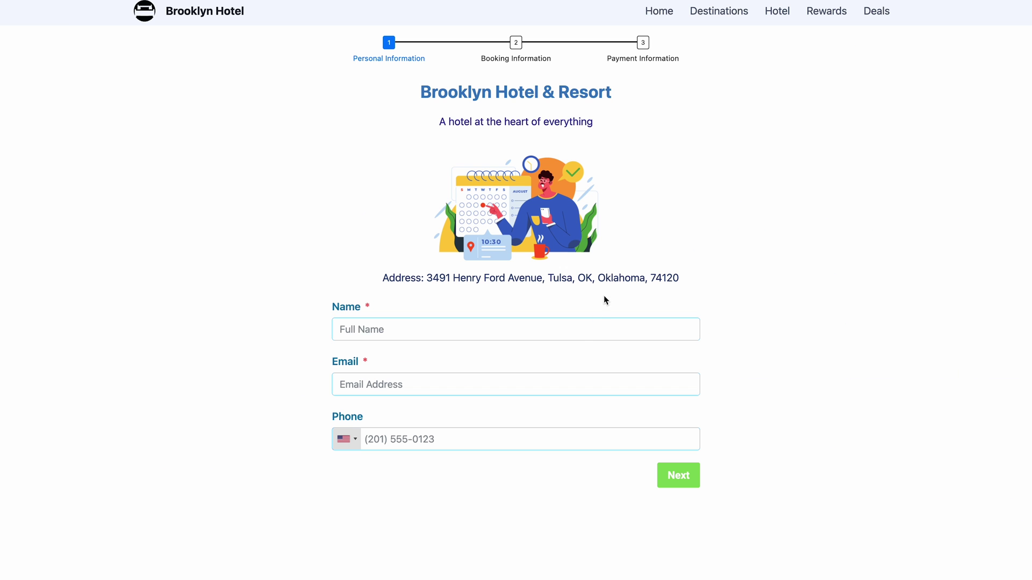
In the preview, choose Double bed ($50) and Queen bed ($100), checking in June 23 and out June 29.
{"action": "left_click", "coordinate": [667, 480]}
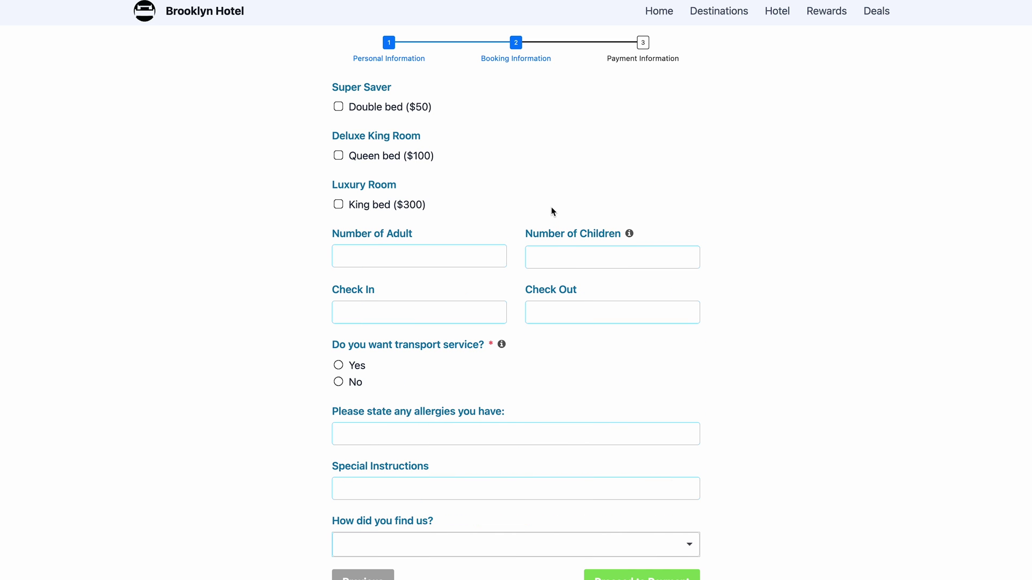
{"action": "left_click", "coordinate": [399, 107]}
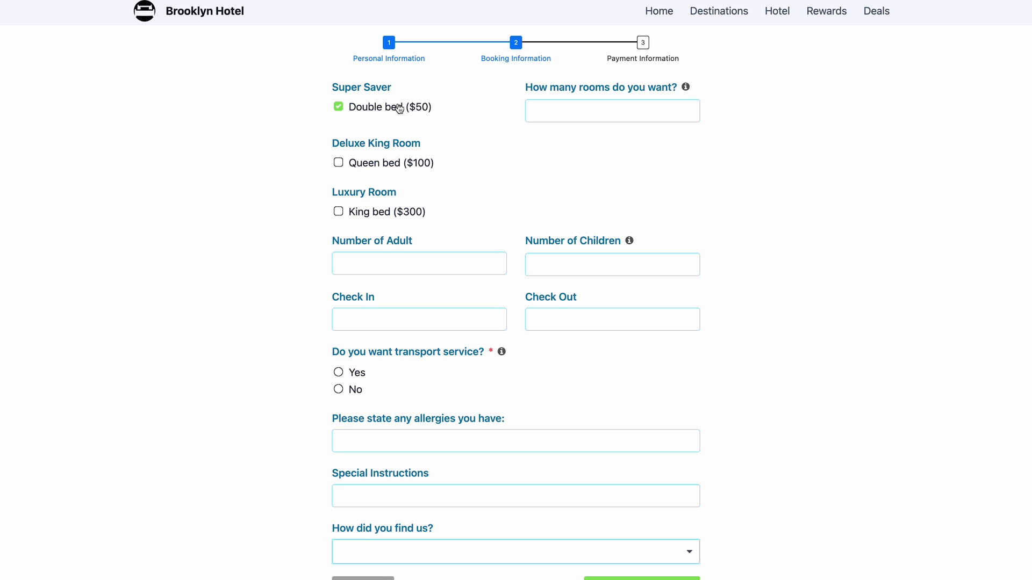
{"action": "left_click", "coordinate": [434, 163]}
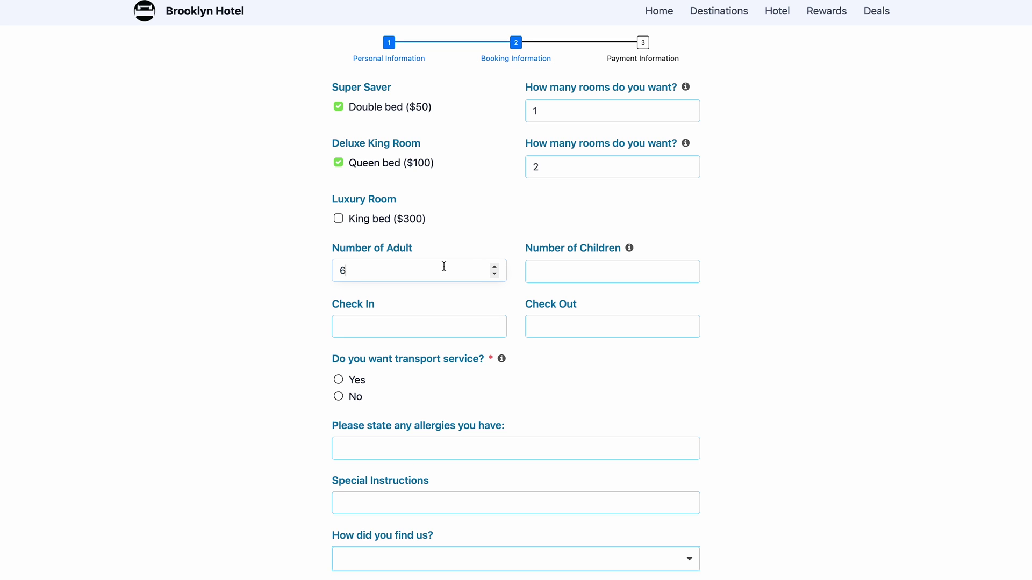
{"action": "left_click", "coordinate": [497, 326]}
{"action": "left_click", "coordinate": [442, 452]}
{"action": "left_click", "coordinate": [564, 321]}
{"action": "left_click", "coordinate": [614, 477]}
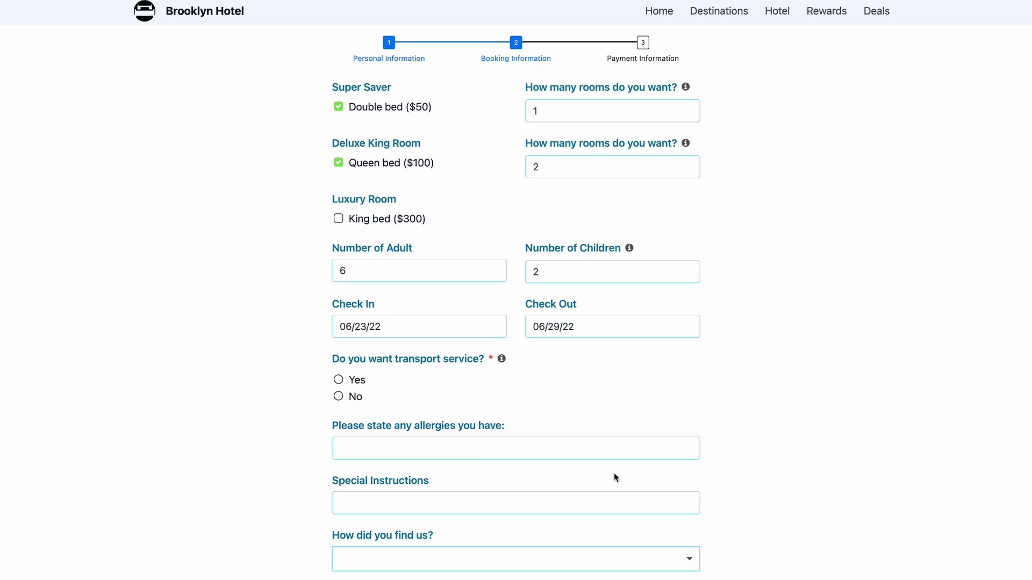
Request Car transport, pick Social Media Posts as referral, and continue to Payment Information.
{"action": "left_click", "coordinate": [356, 380]}
{"action": "left_click", "coordinate": [359, 448]}
{"action": "left_click", "coordinate": [367, 466]}
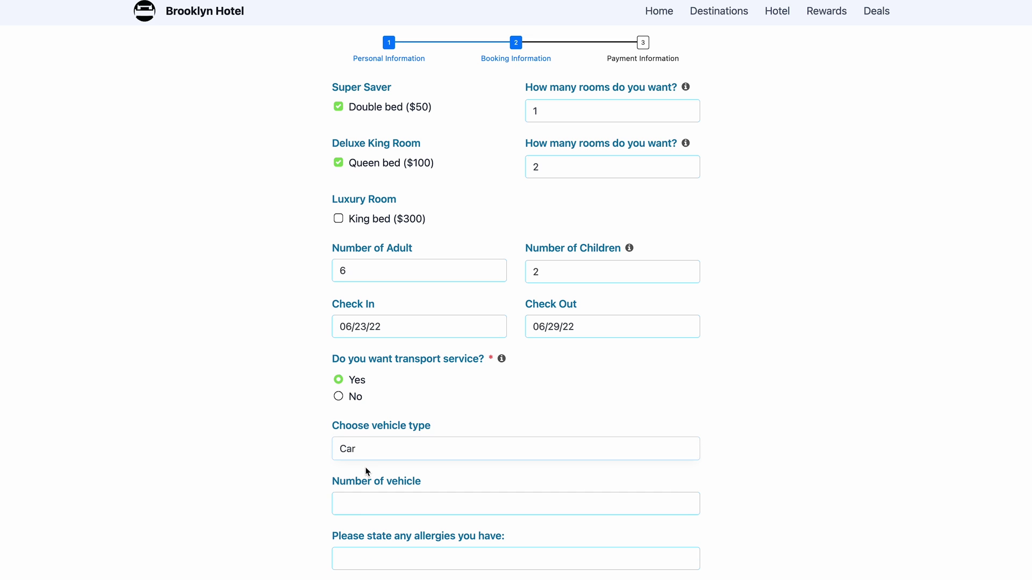
{"action": "scroll", "coordinate": [362, 505], "scroll_direction": "down", "scroll_amount": 4}
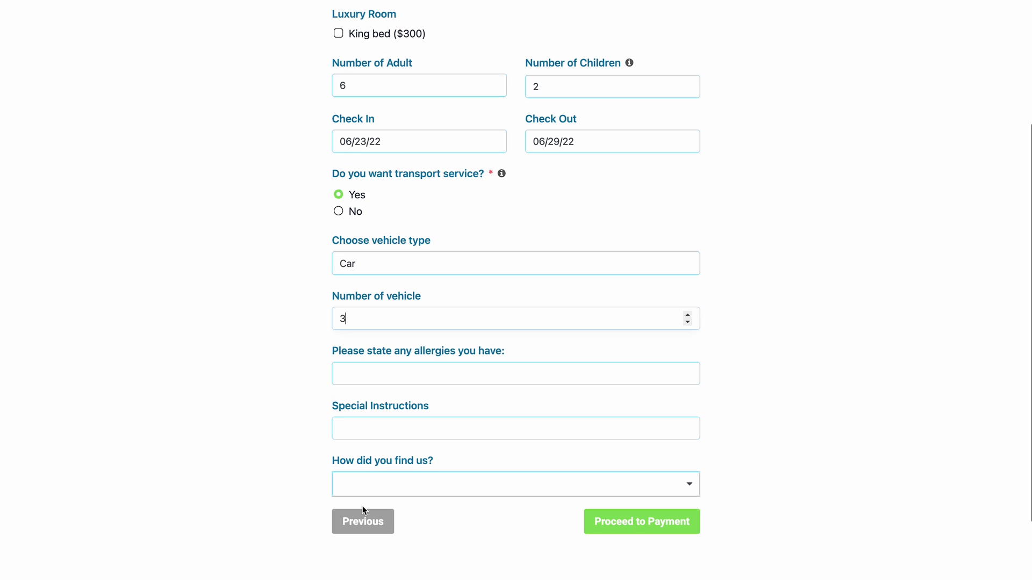
{"action": "left_click", "coordinate": [375, 491]}
{"action": "left_click", "coordinate": [376, 514]}
{"action": "left_click", "coordinate": [312, 499]}
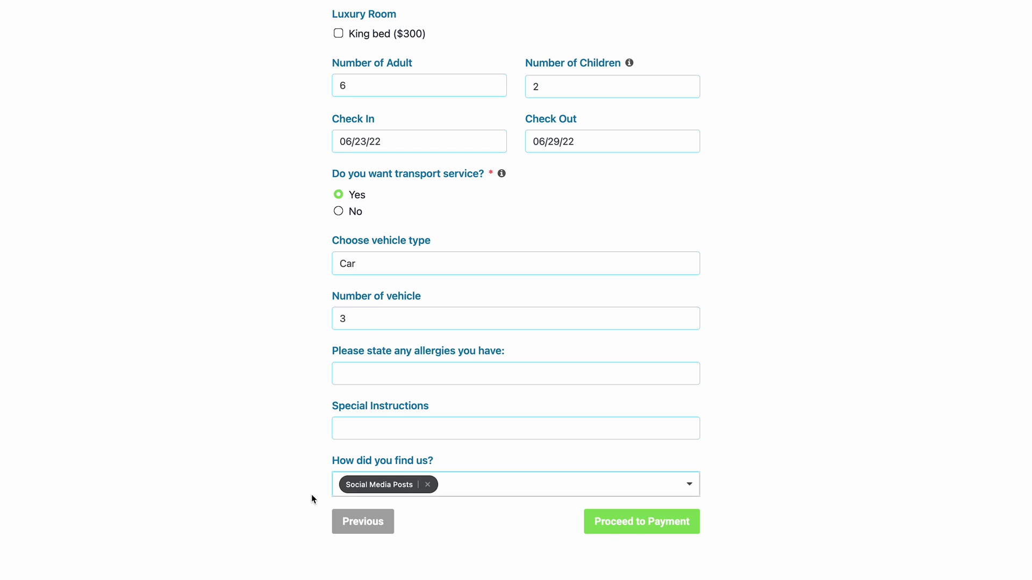
{"action": "left_click", "coordinate": [633, 530]}
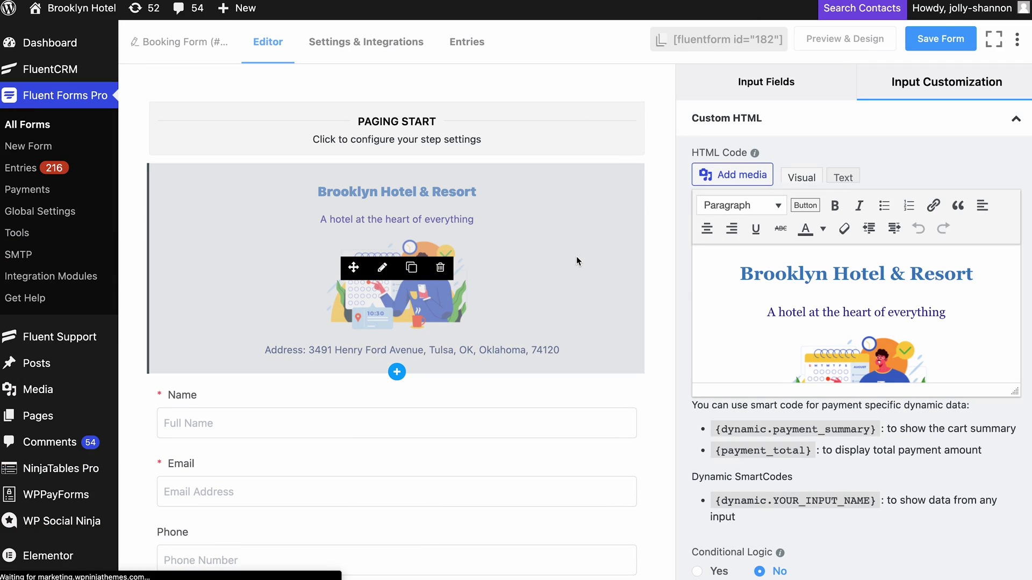
Replace the hotel header content with the Brooklyn Unity Fest header.
{"action": "left_click", "coordinate": [760, 297]}
{"action": "key", "text": "ctrl+a"}
{"action": "type", "text": "Brooklyn Unity Fest Where words fail, music speaks. Address: 3491 Henry Ford Avenue, Tulsa, OK, Oklahoma, 74120"}
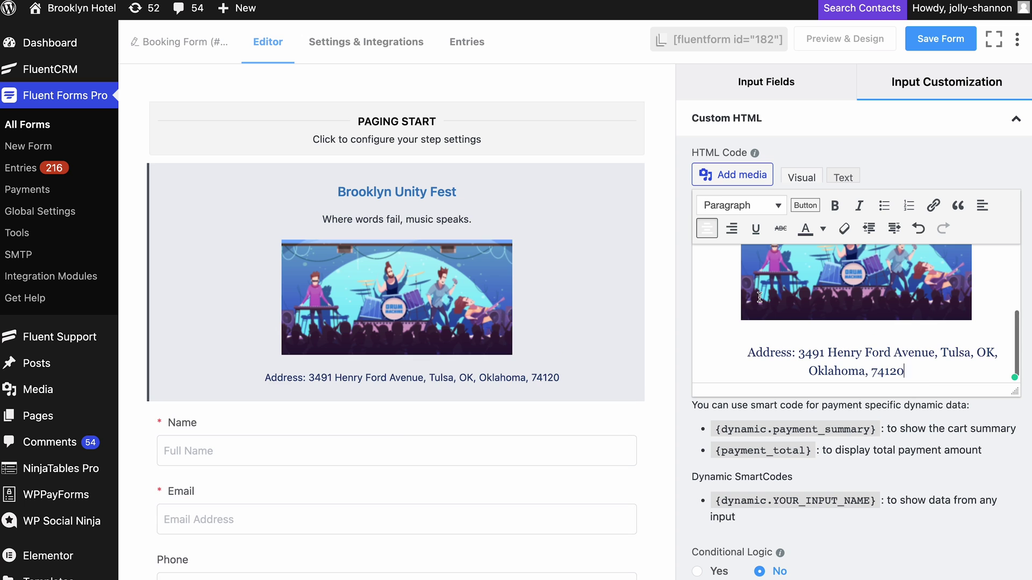
{"action": "scroll", "coordinate": [656, 302], "scroll_direction": "down", "scroll_amount": 10}
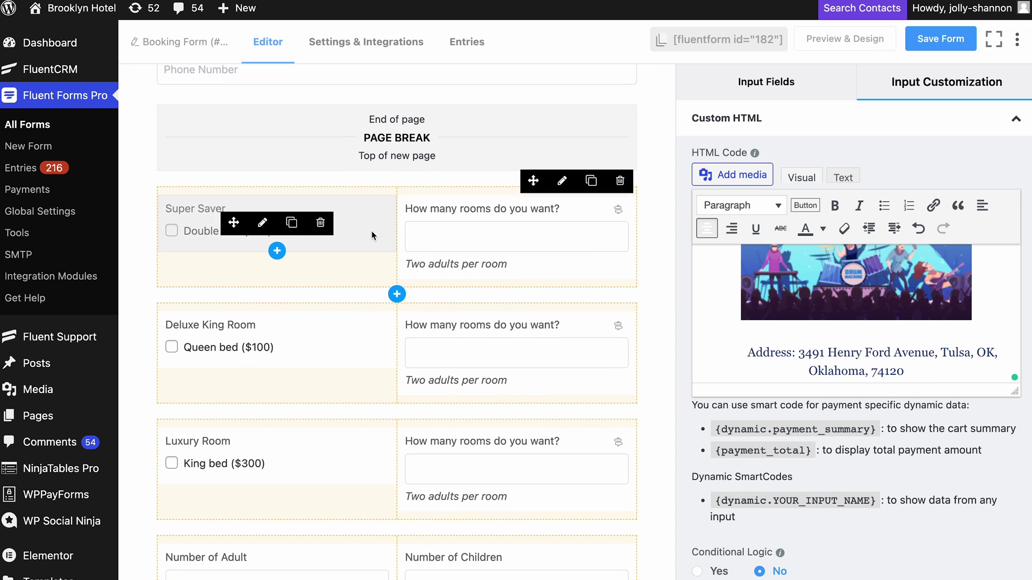
Rename the room options and quantity fields to Front, Middle and Balcony stage ticket tiers.
{"action": "left_click", "coordinate": [263, 223]}
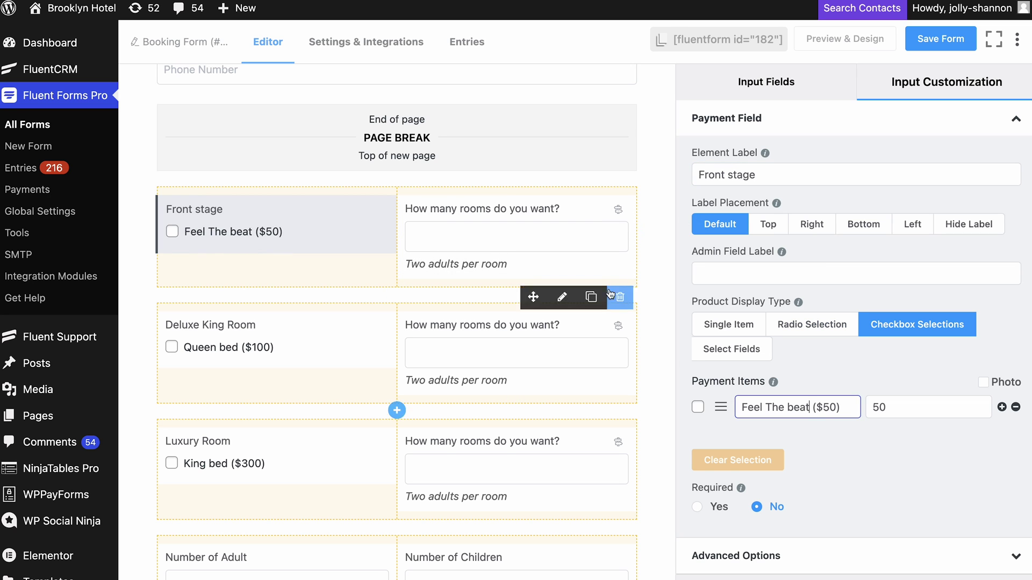
{"action": "left_click", "coordinate": [585, 253]}
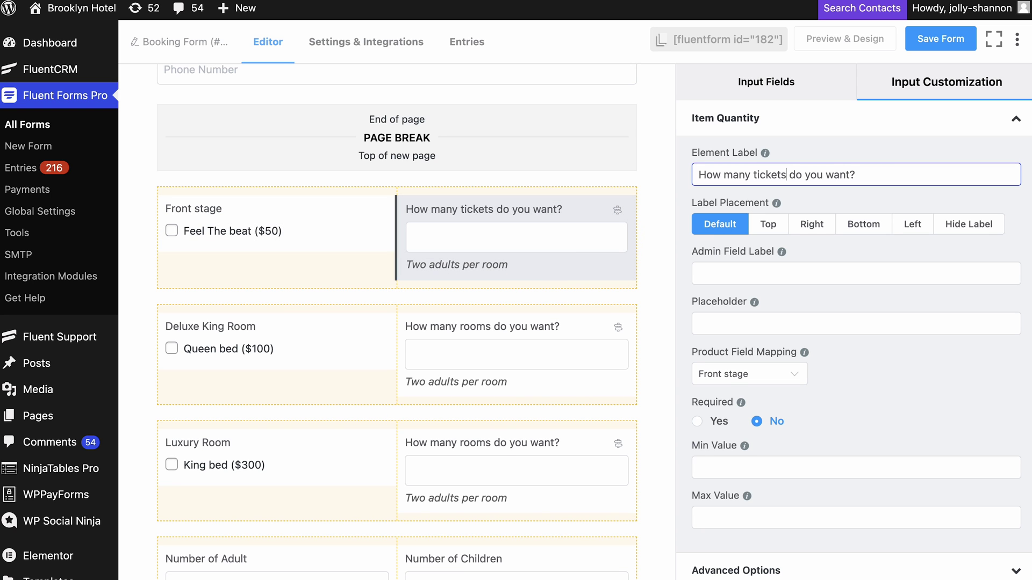
{"action": "scroll", "coordinate": [853, 322], "scroll_direction": "down", "scroll_amount": 1}
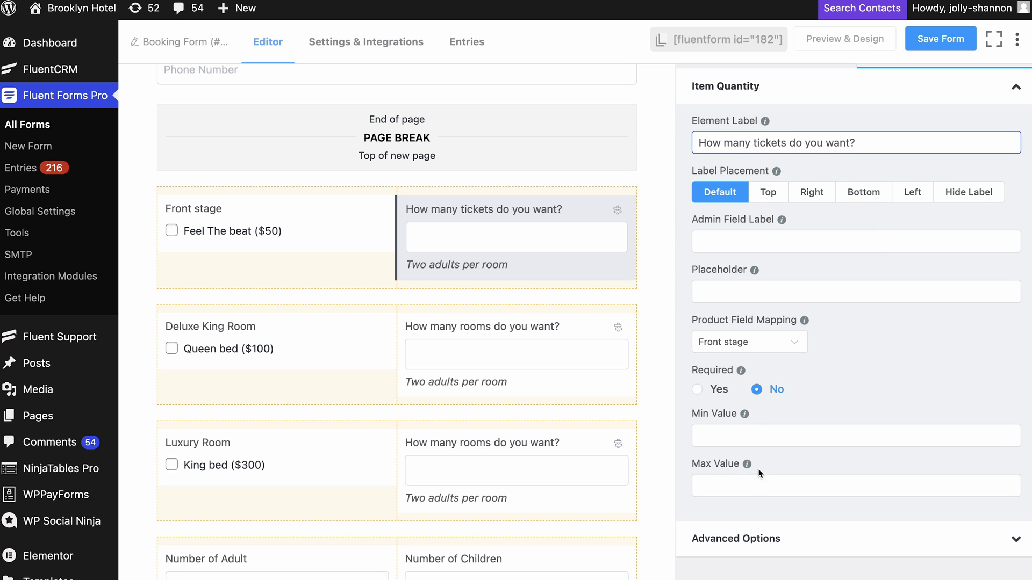
{"action": "left_click", "coordinate": [749, 538]}
{"action": "scroll", "coordinate": [747, 544], "scroll_direction": "down", "scroll_amount": 4}
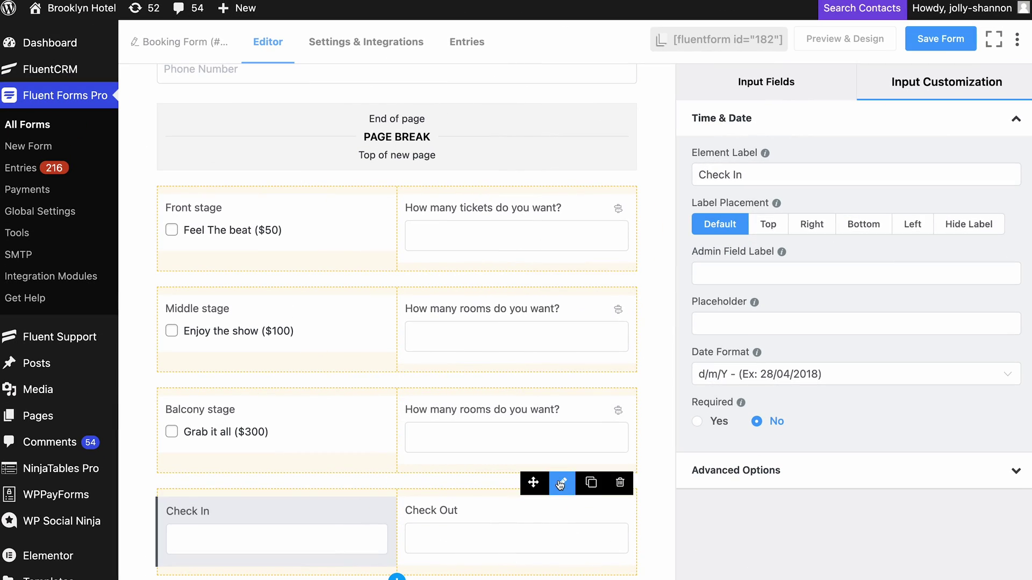
Delete the Check In/Check Out row and confirm the removal.
{"action": "left_click", "coordinate": [615, 484]}
{"action": "left_click", "coordinate": [610, 198]}
{"action": "scroll", "coordinate": [609, 195], "scroll_direction": "down", "scroll_amount": 9}
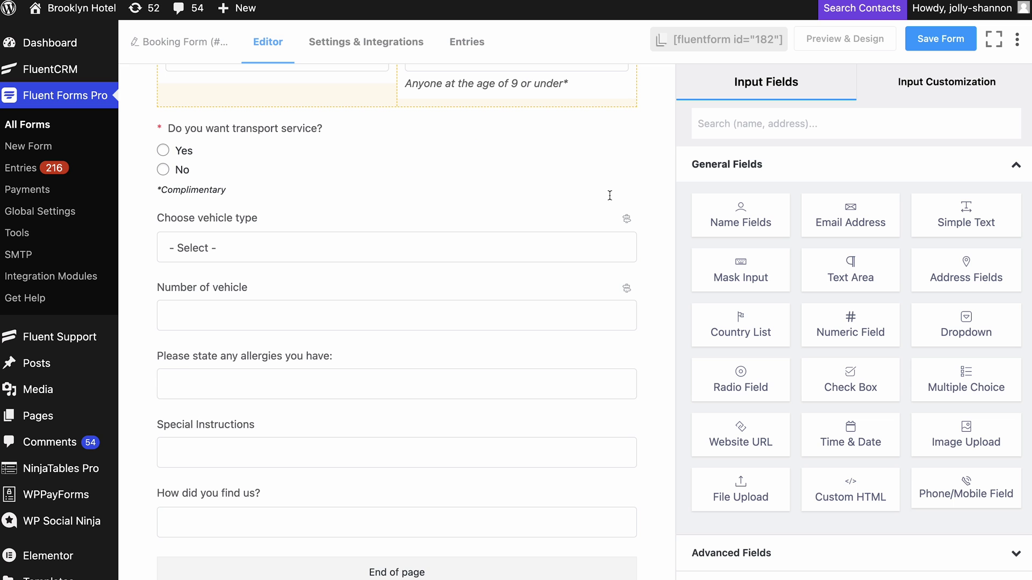
{"action": "scroll", "coordinate": [610, 195], "scroll_direction": "down", "scroll_amount": 6}
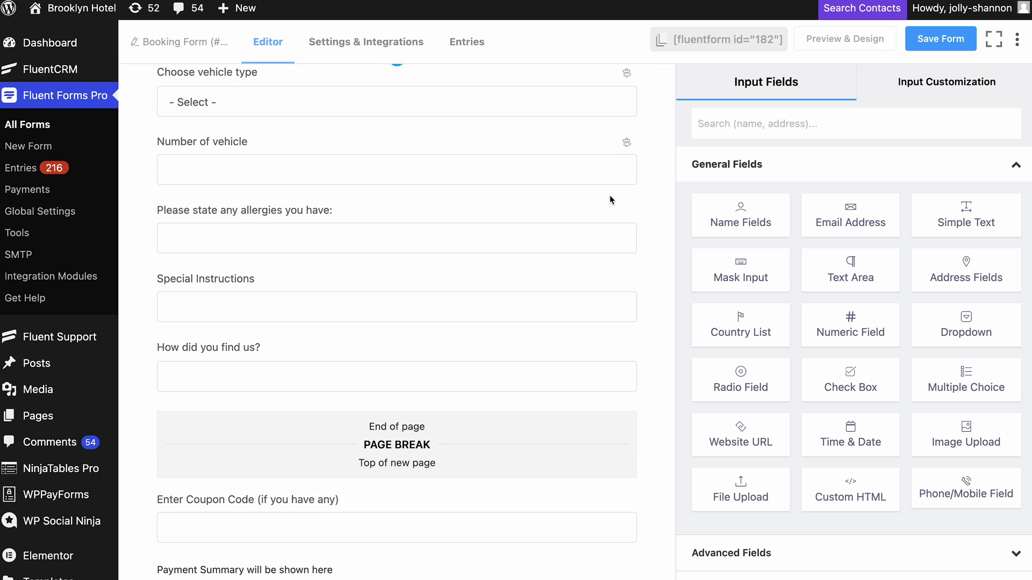
Save the event form, then in the preview request 1 Car and pick Social Media Posts.
{"action": "left_click", "coordinate": [927, 42]}
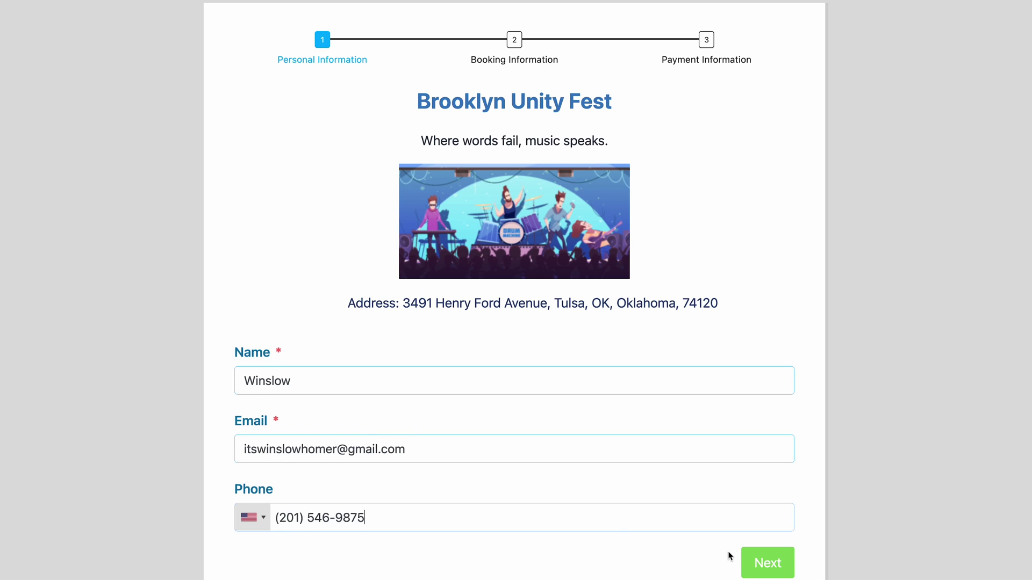
{"action": "left_click", "coordinate": [762, 562]}
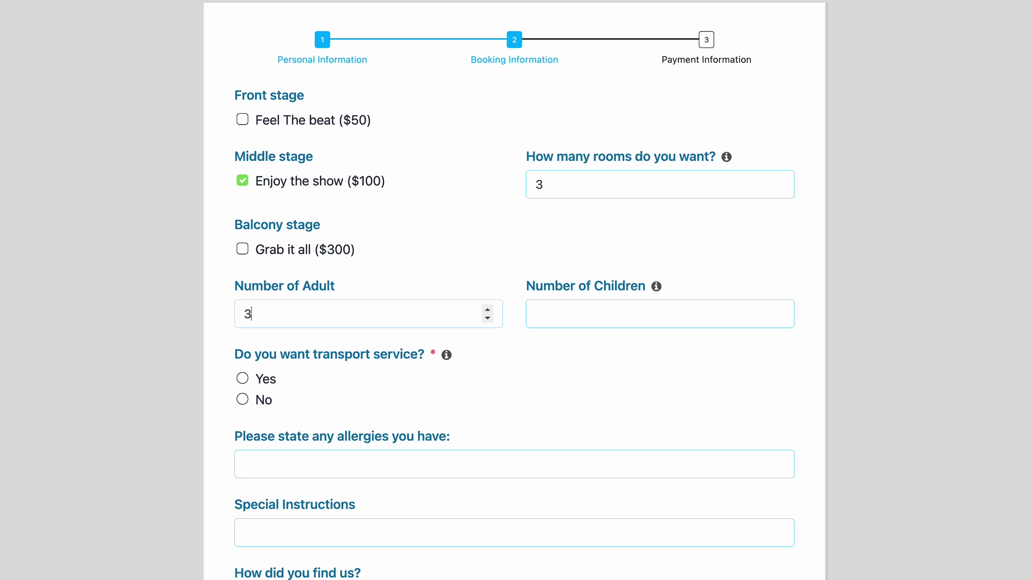
{"action": "left_click", "coordinate": [242, 378]}
{"action": "left_click", "coordinate": [272, 454]}
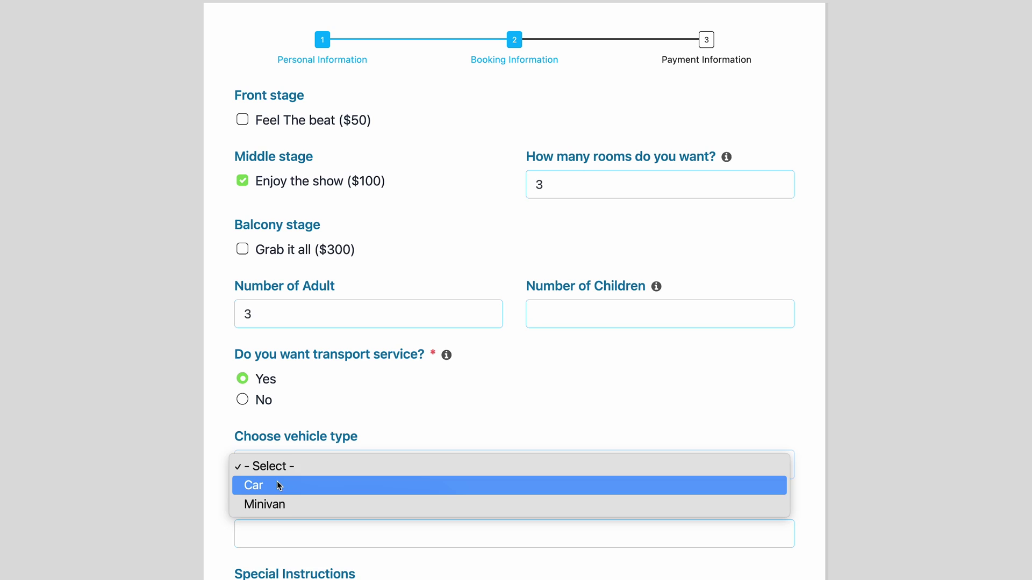
{"action": "left_click", "coordinate": [276, 482]}
{"action": "scroll", "coordinate": [276, 482], "scroll_direction": "down", "scroll_amount": 2}
{"action": "left_click", "coordinate": [278, 458]}
{"action": "type", "text": "1"}
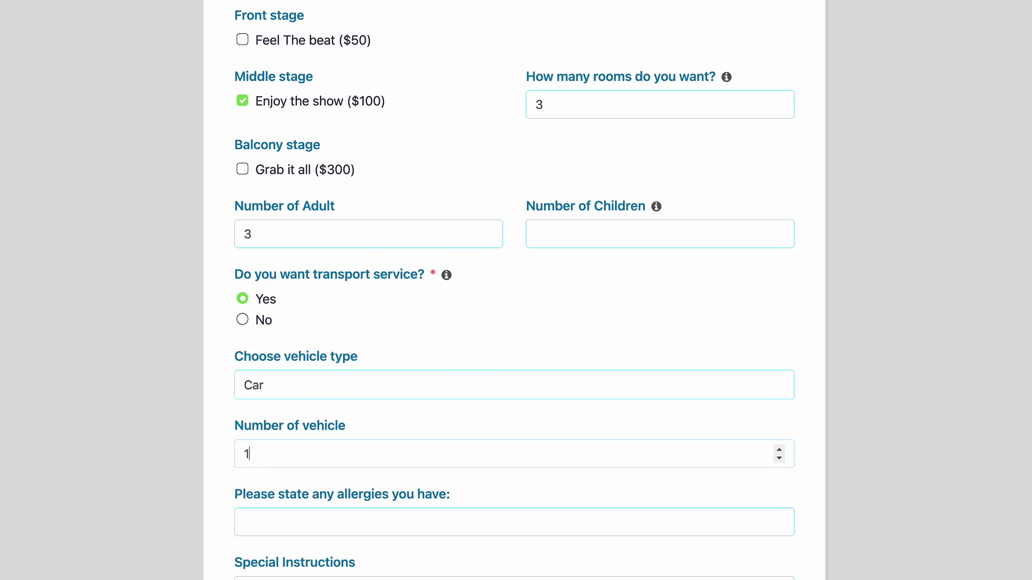
{"action": "scroll", "coordinate": [278, 458], "scroll_direction": "down", "scroll_amount": 5}
{"action": "left_click", "coordinate": [659, 454]}
{"action": "left_click", "coordinate": [659, 468]}
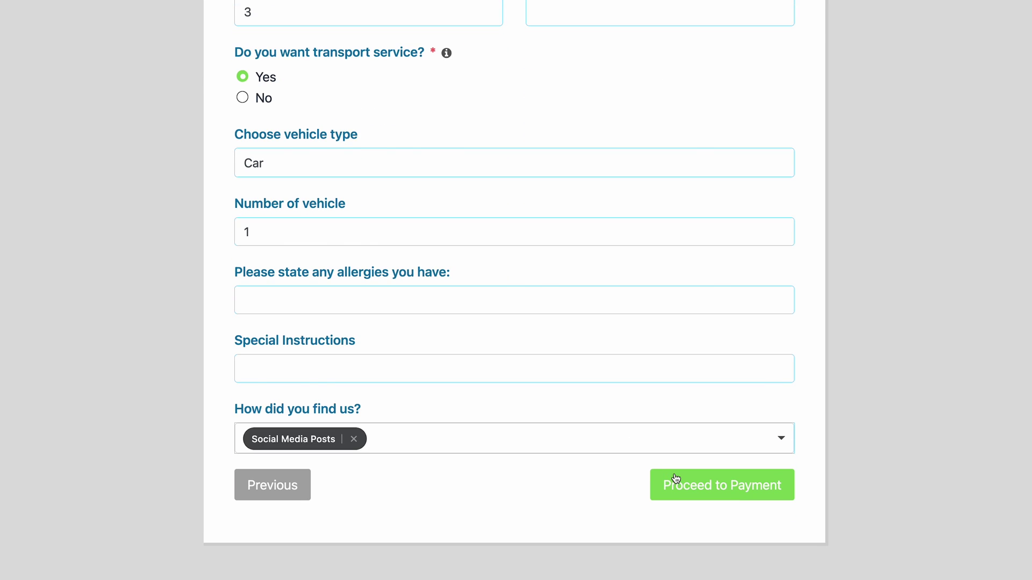